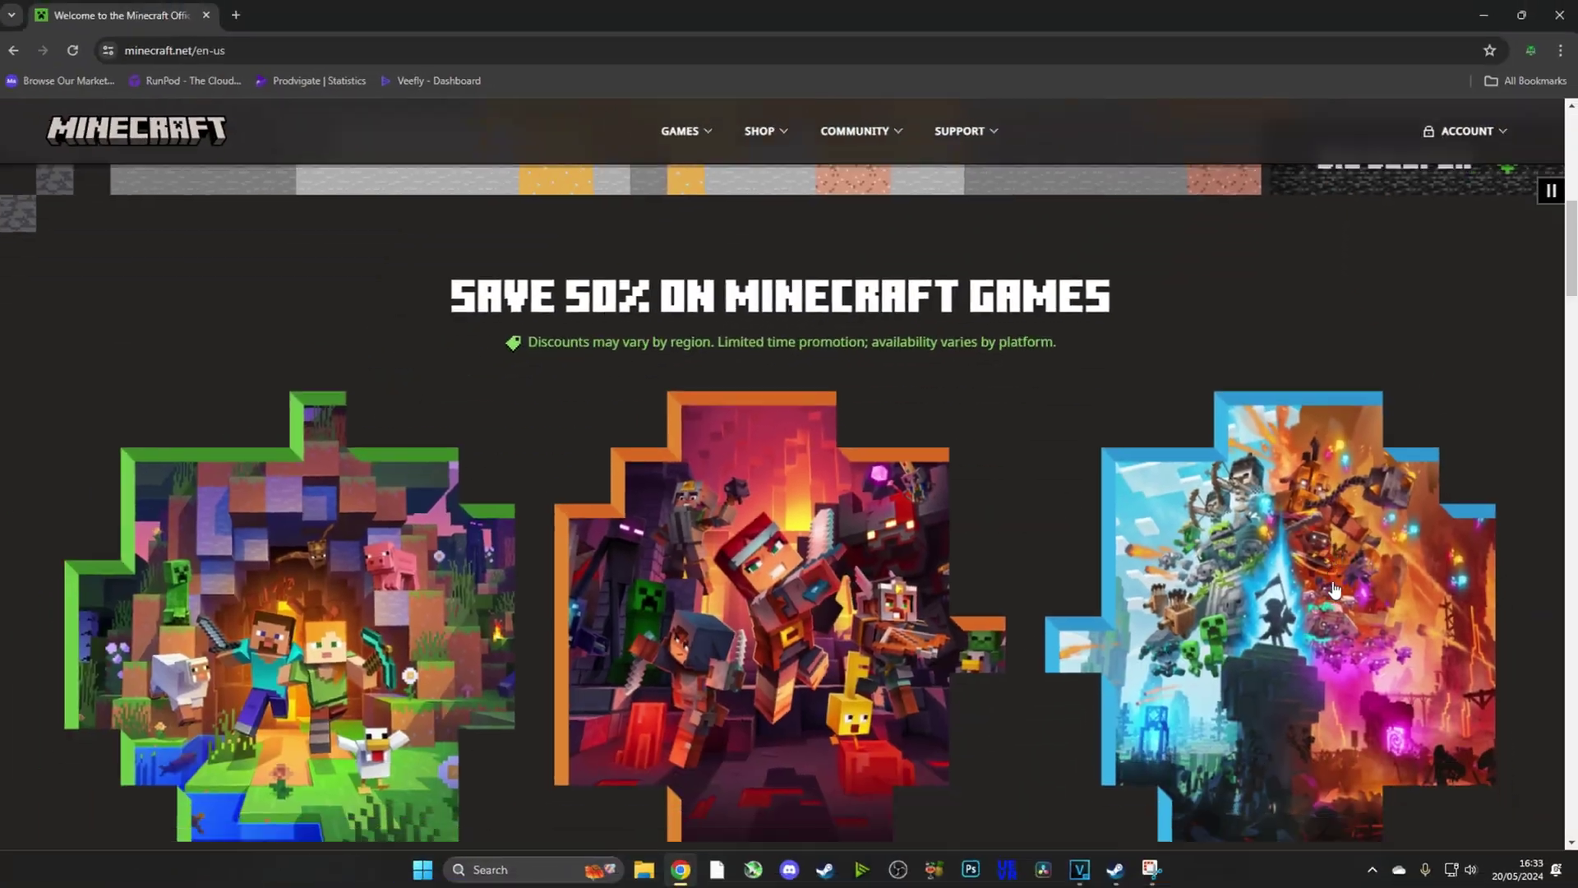
Open the account login from the Minecraft website's home page
{"action": "scroll", "coordinate": [1335, 575], "scroll_direction": "up", "scroll_amount": 5}
{"action": "scroll", "coordinate": [1349, 549], "scroll_direction": "down", "scroll_amount": 6}
{"action": "scroll", "coordinate": [1345, 553], "scroll_direction": "down", "scroll_amount": 2}
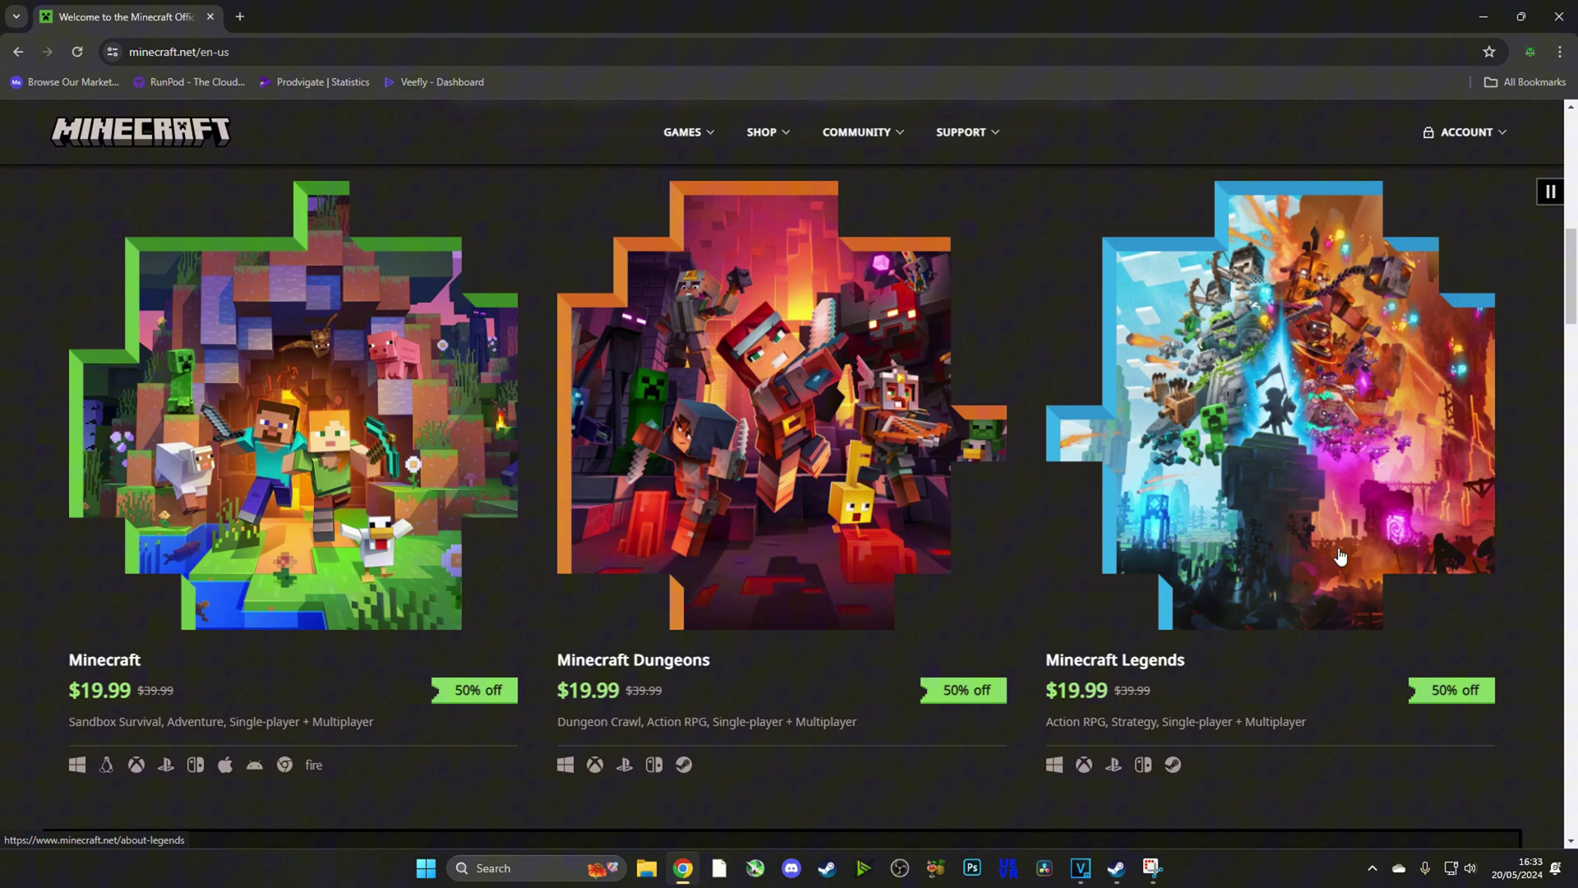
{"action": "scroll", "coordinate": [1222, 465], "scroll_direction": "up", "scroll_amount": 10}
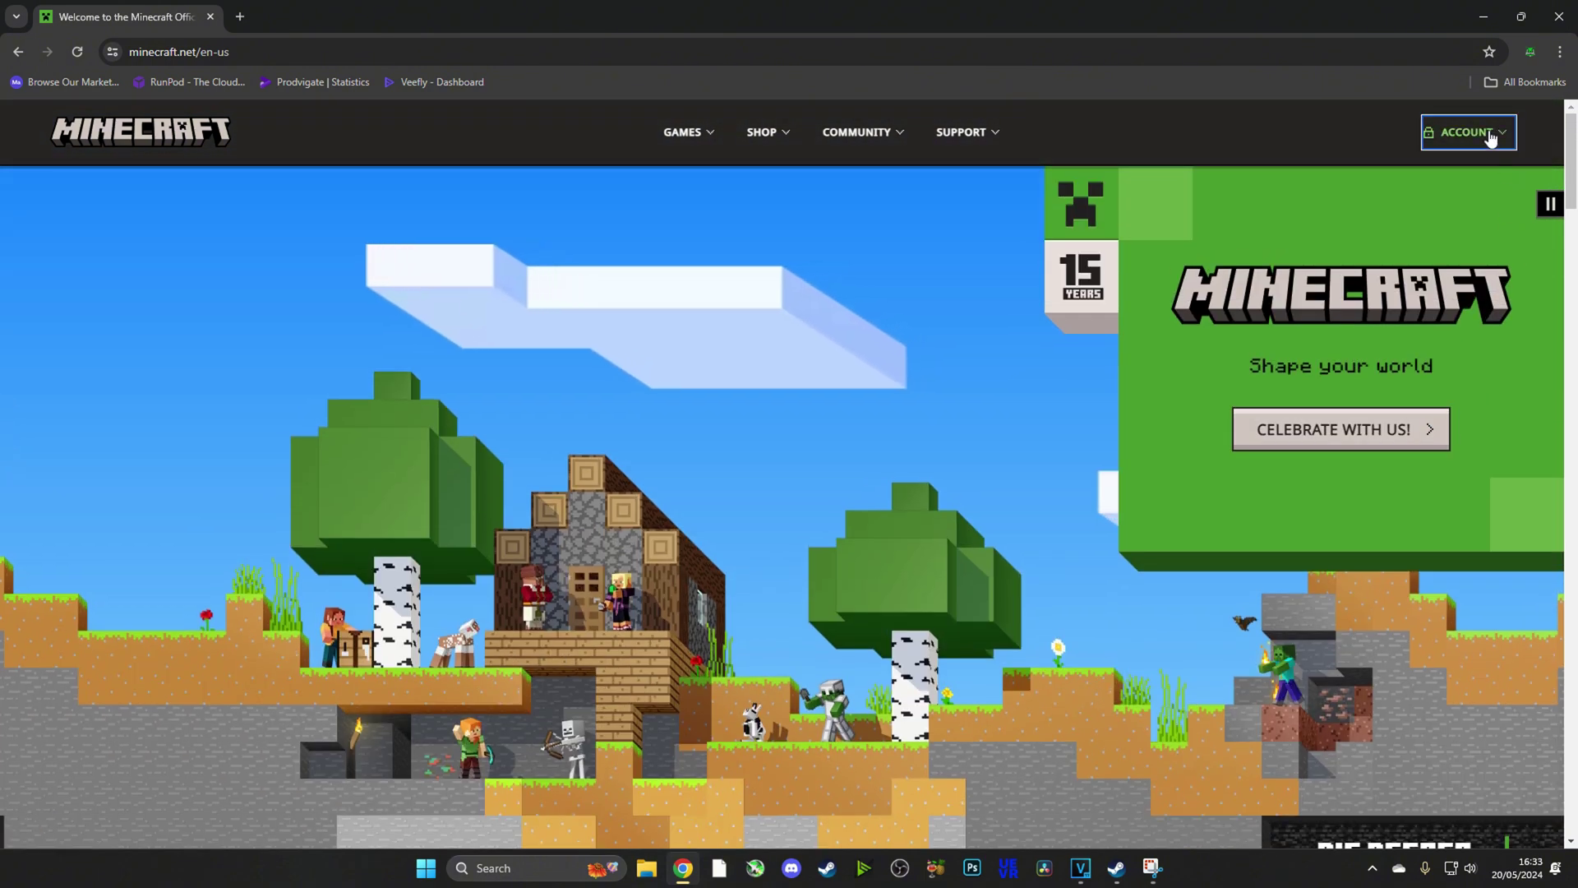
{"action": "left_click", "coordinate": [1490, 138]}
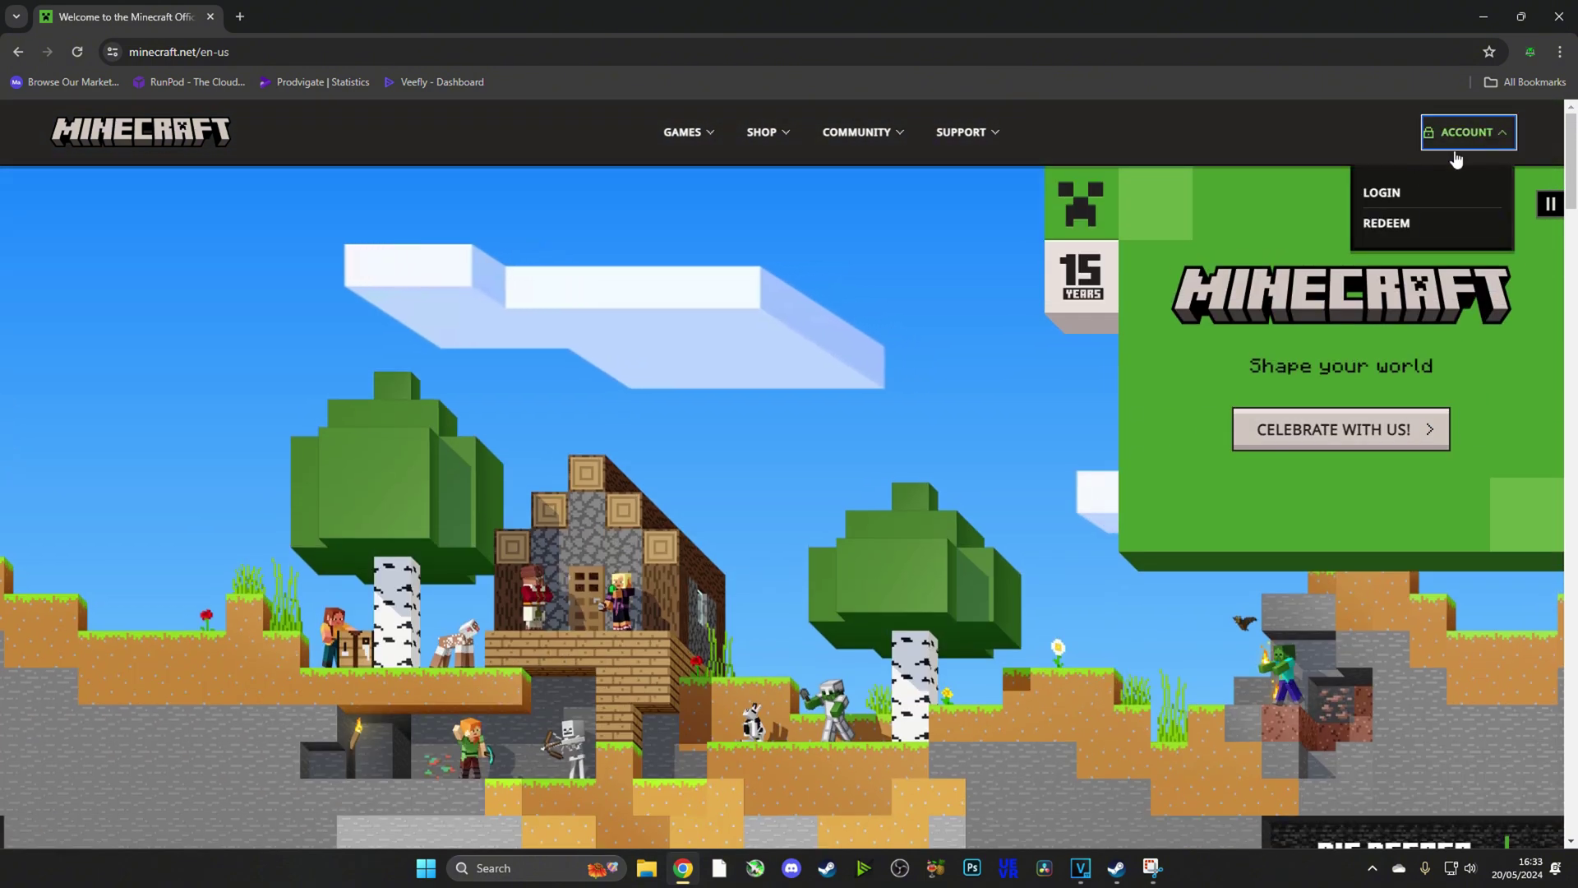
{"action": "left_click", "coordinate": [1384, 194]}
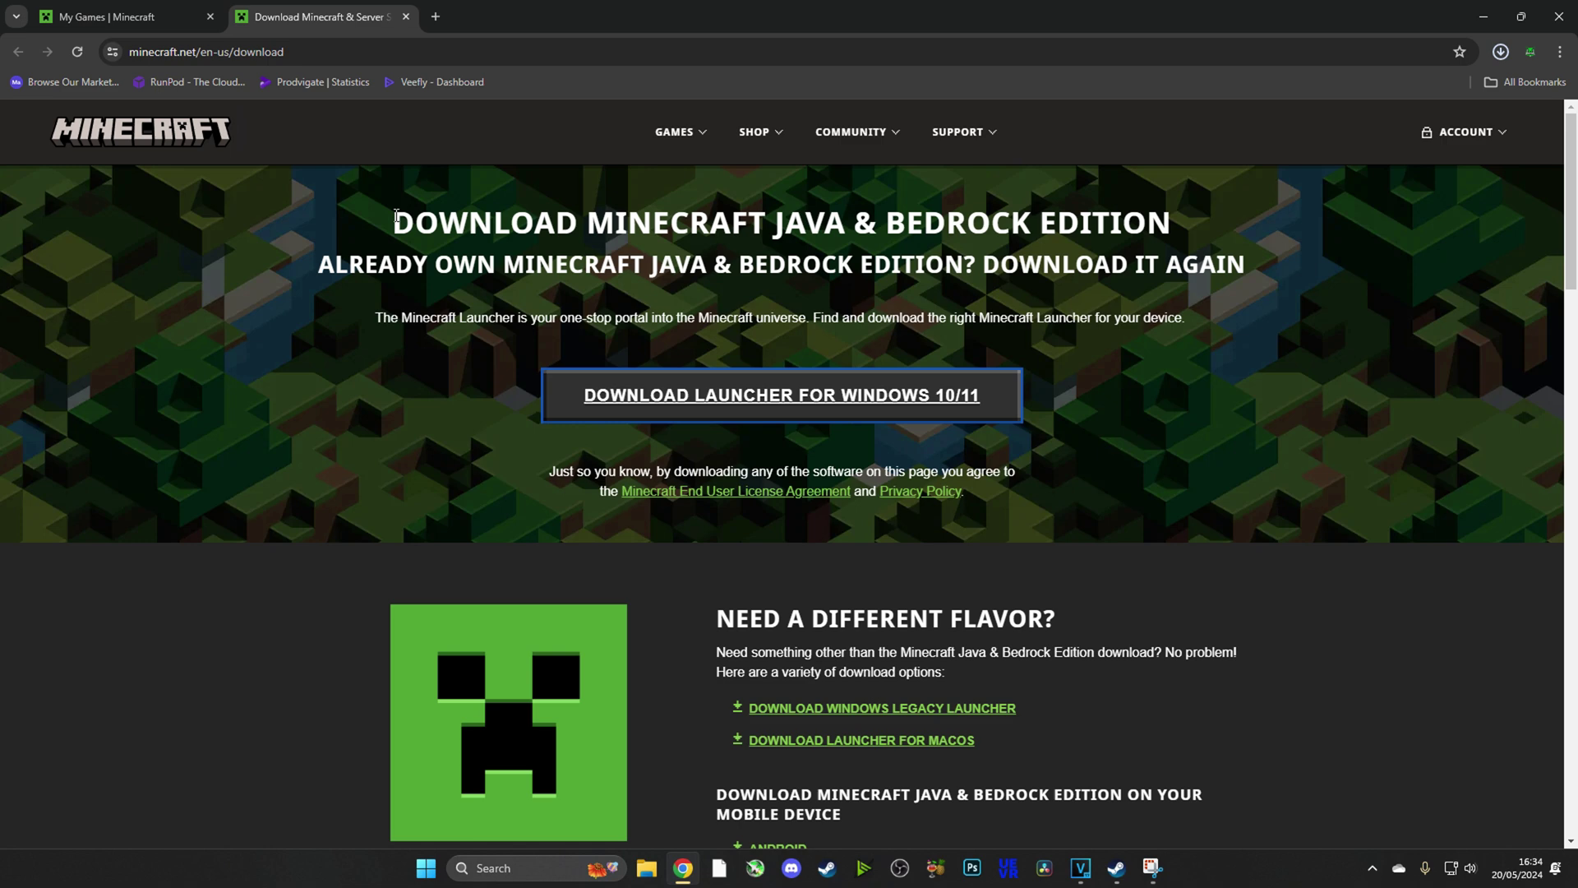
Install the Minecraft Launcher from MinecraftInstaller.exe with the Microsoft licence terms accepted, and open Minecraft: Java Edition in the launcher
{"action": "left_click_drag", "start_coordinate": [397, 215], "coordinate": [1170, 217]}
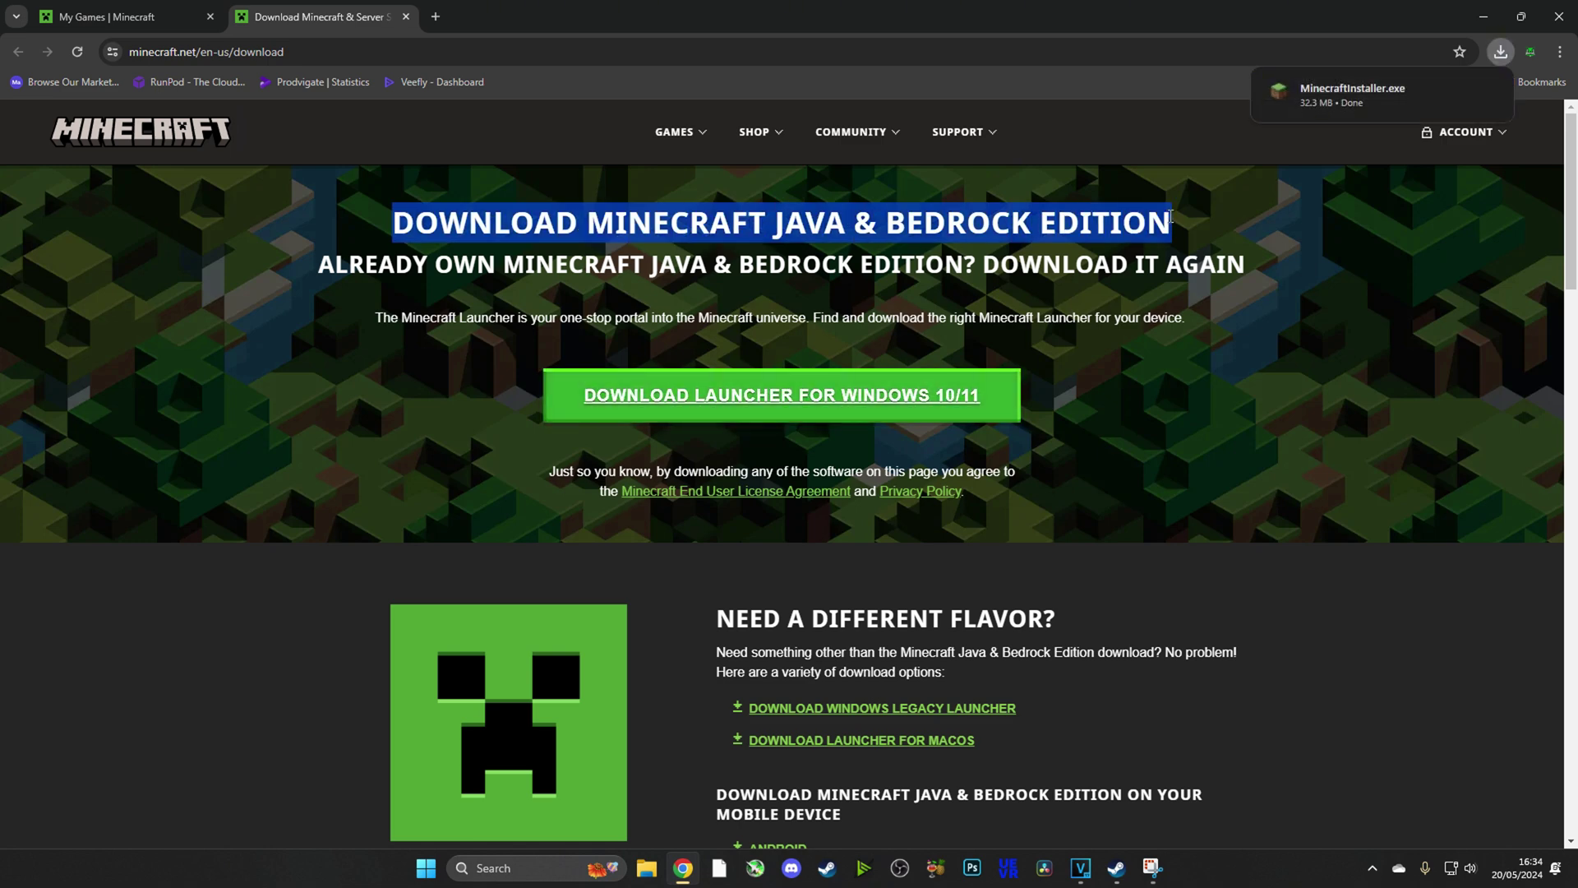
{"action": "left_click", "coordinate": [1336, 100]}
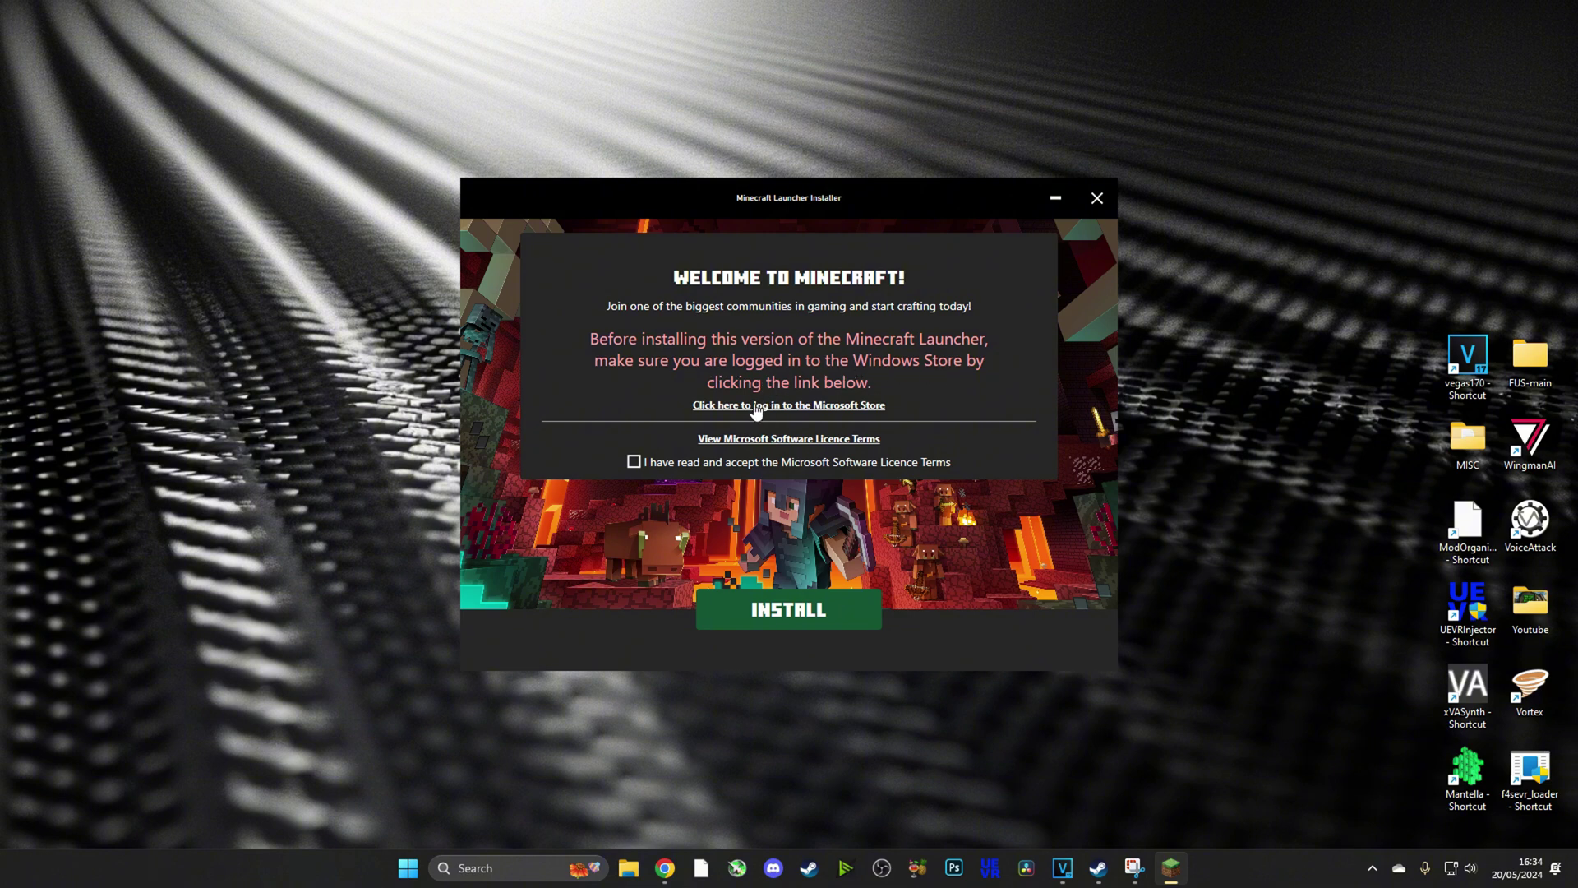
{"action": "left_click", "coordinate": [639, 464]}
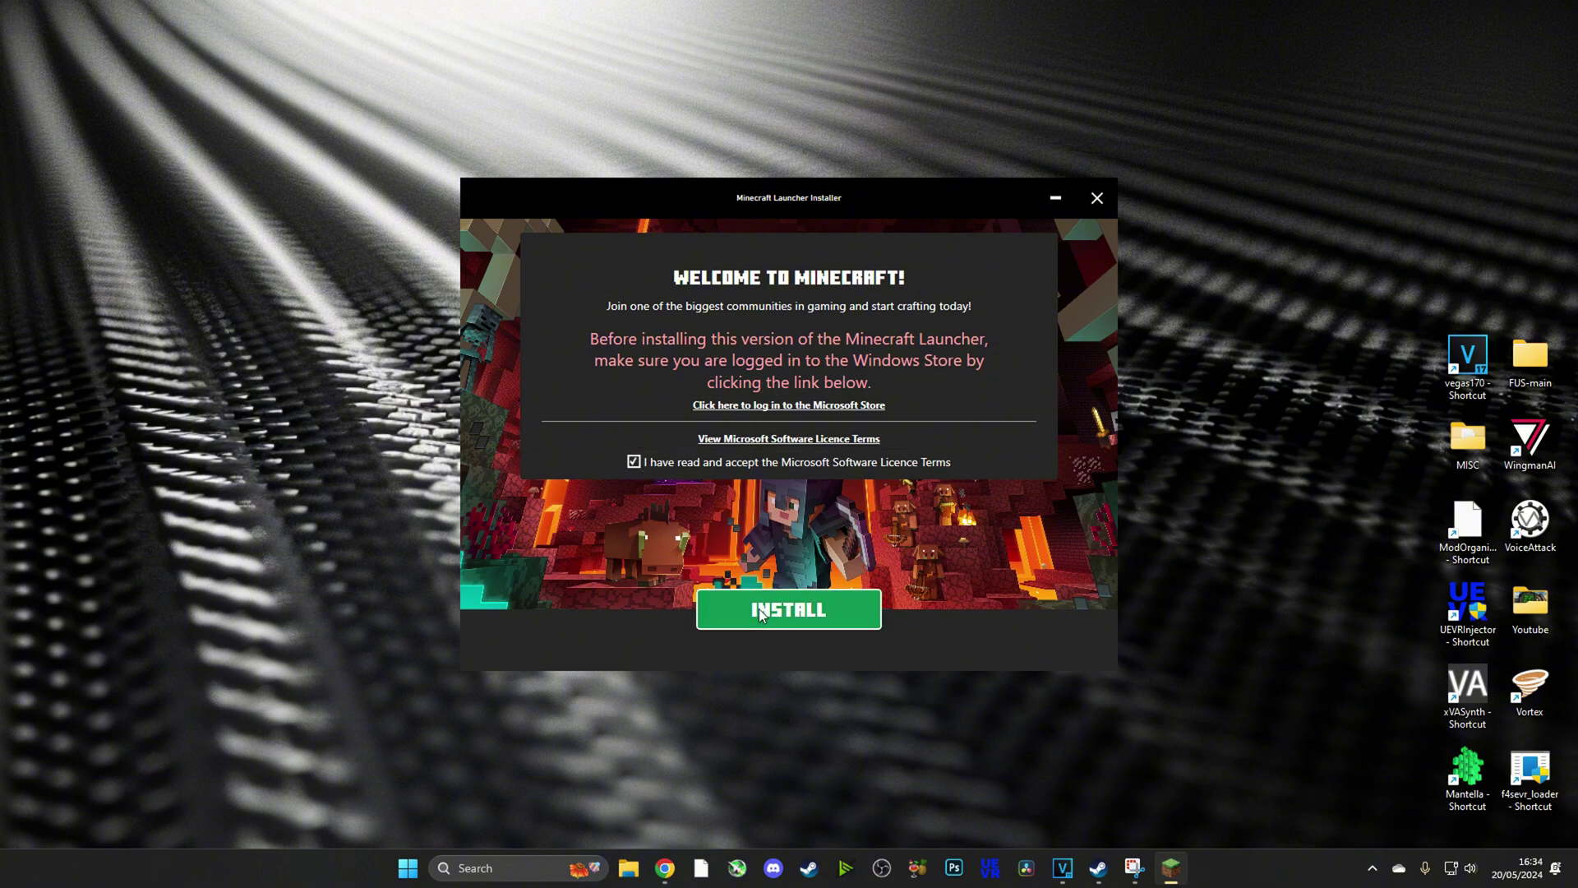
{"action": "left_click", "coordinate": [760, 606]}
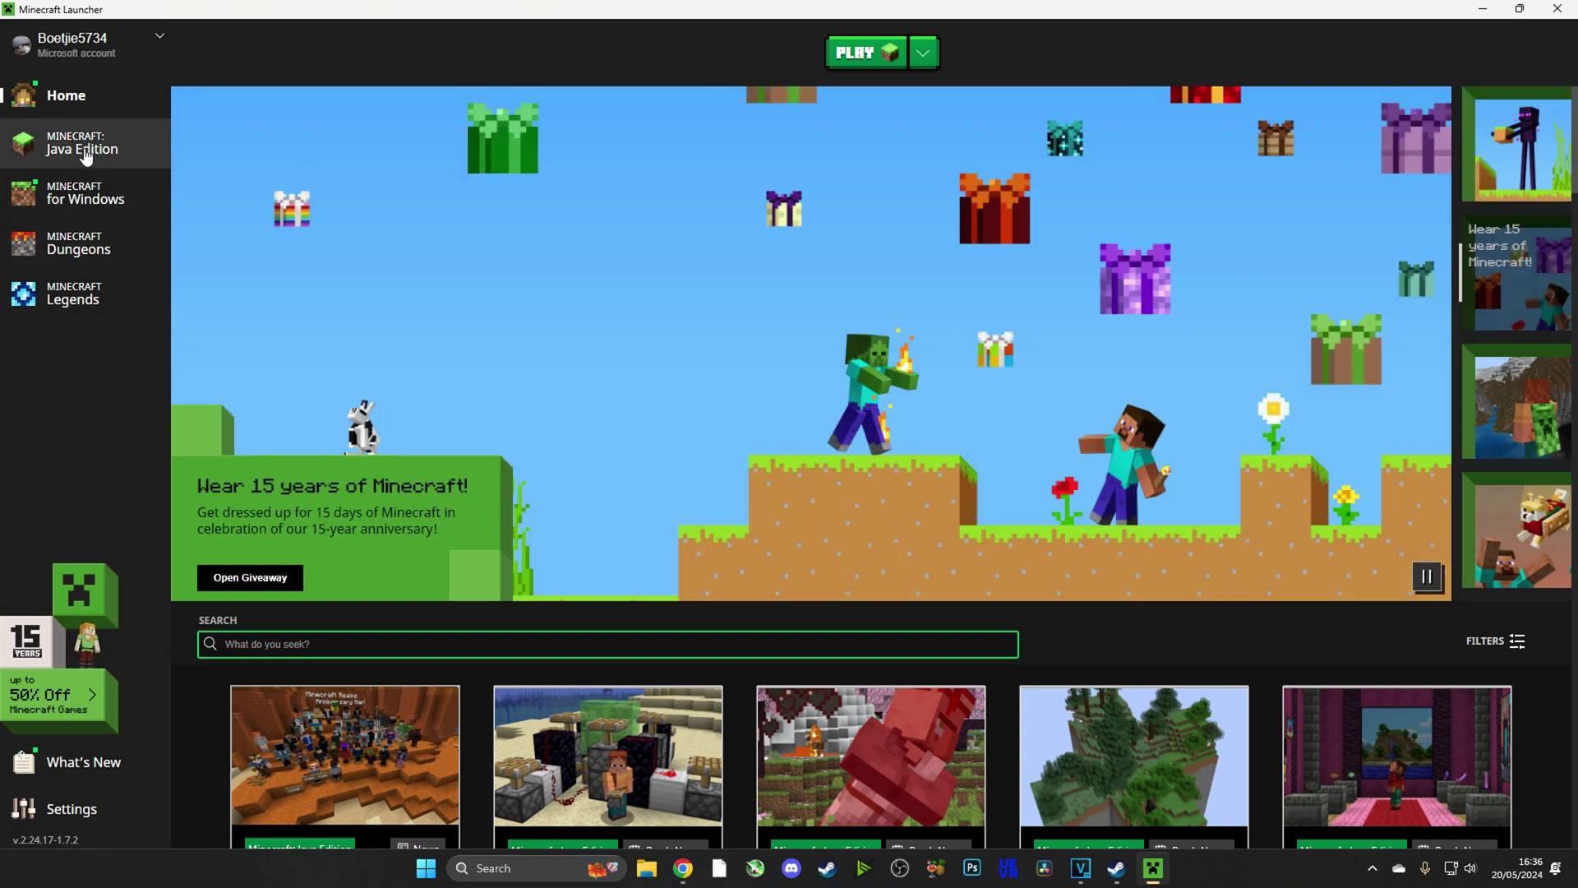
{"action": "left_click", "coordinate": [83, 157]}
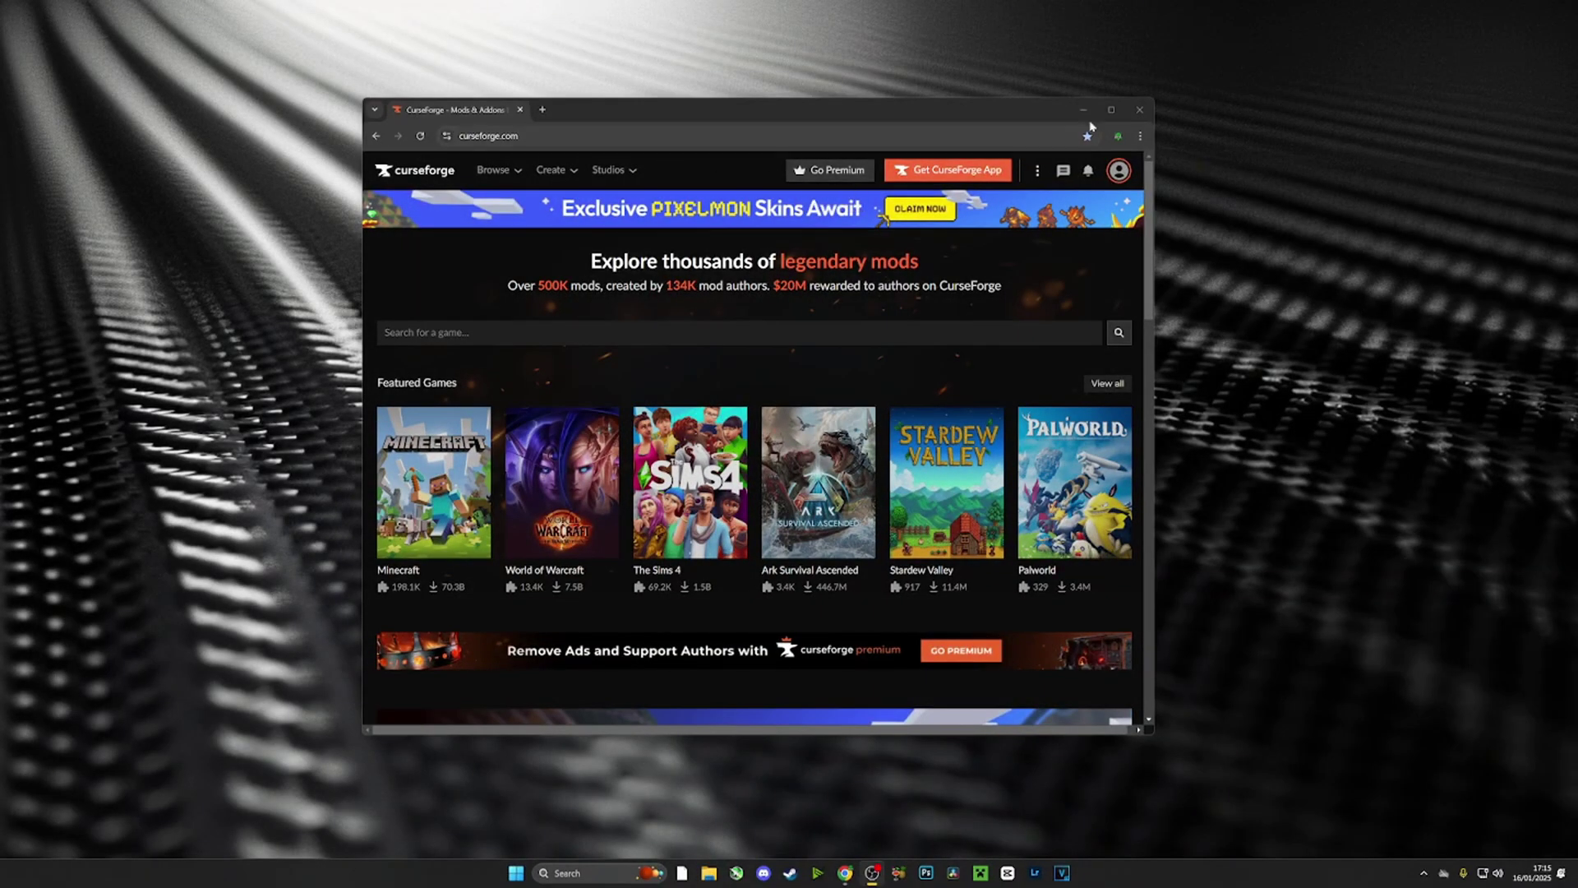
Maximise the browser window showing the CurseForge site and open its app download page
{"action": "left_click", "coordinate": [1111, 109]}
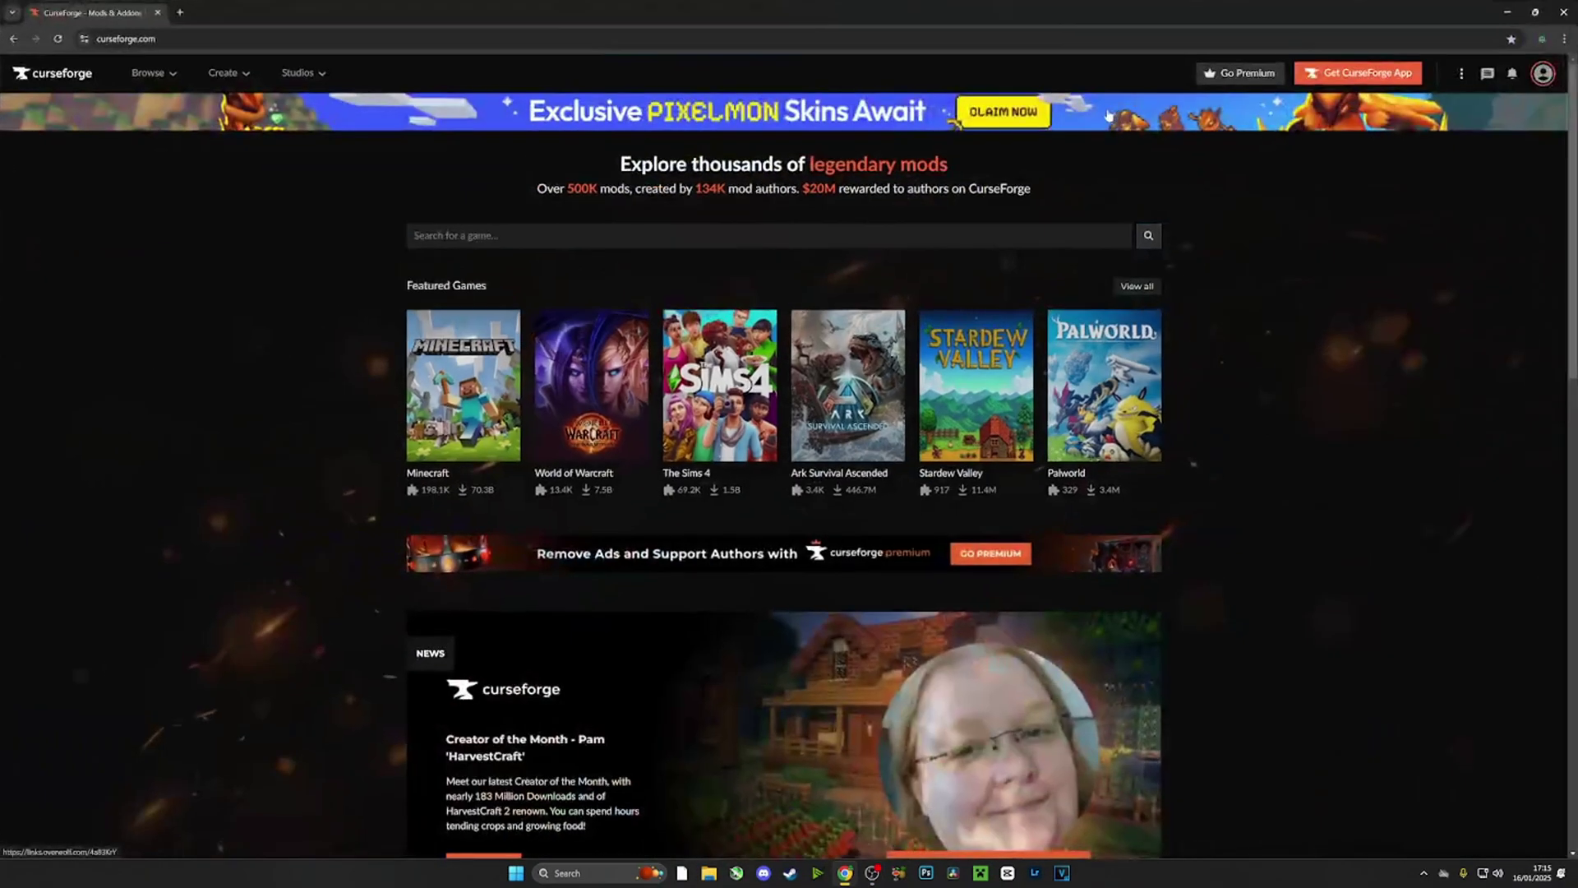
{"action": "left_click", "coordinate": [1336, 79]}
{"action": "left_click", "coordinate": [1550, 77]}
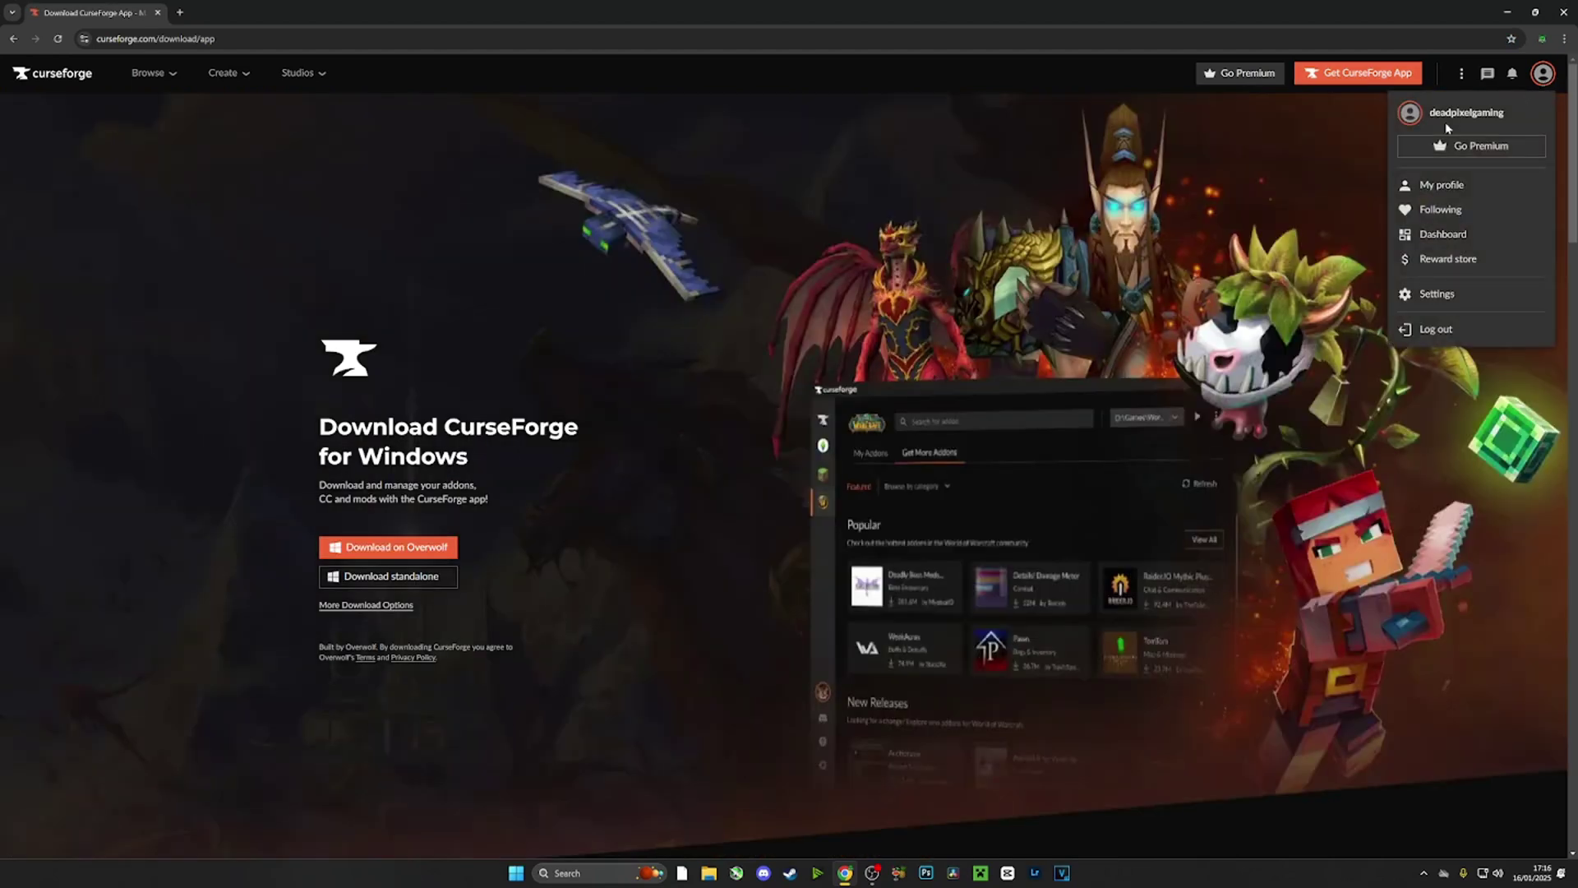
{"action": "left_click", "coordinate": [1373, 77]}
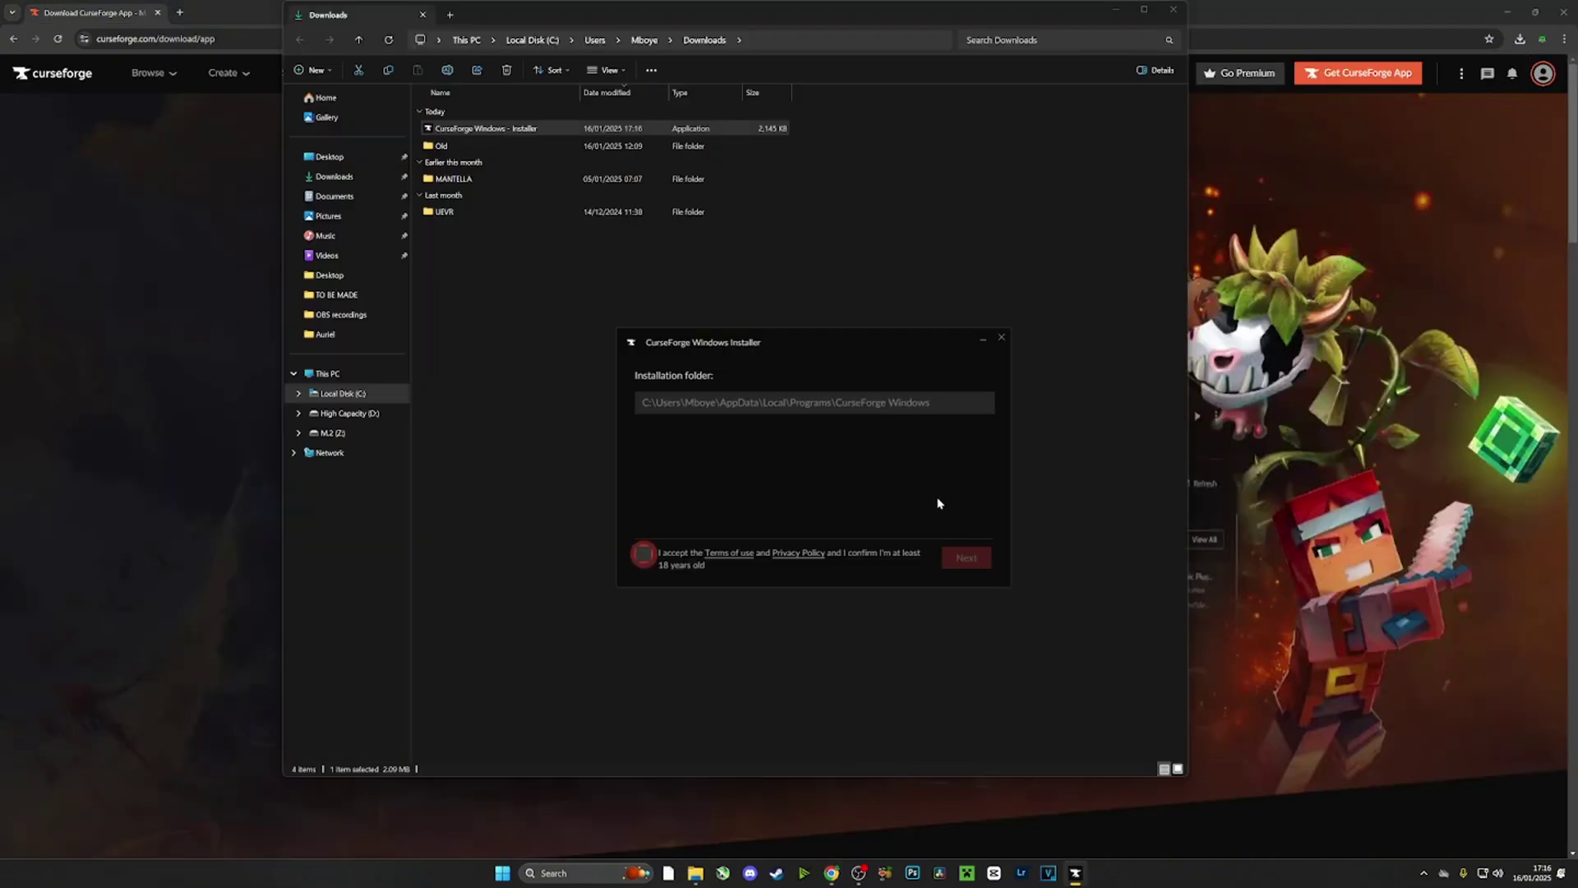
Accept the terms and privacy conditions to install CurseForge in the default folder, and clear the Downloads and browser windows away
{"action": "left_click", "coordinate": [643, 555]}
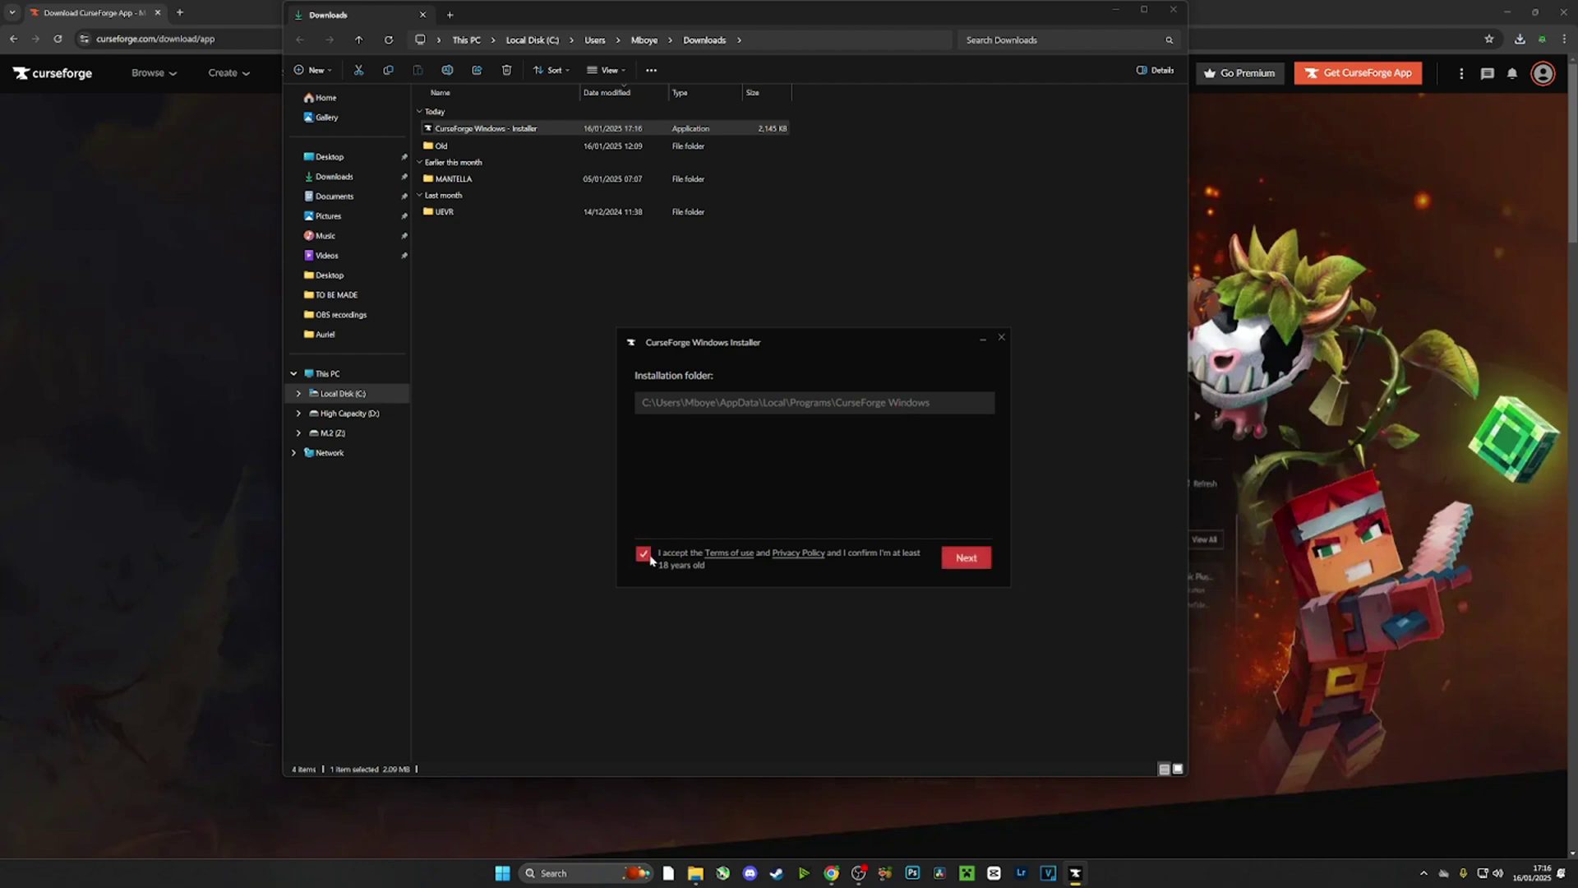
{"action": "left_click", "coordinate": [966, 560]}
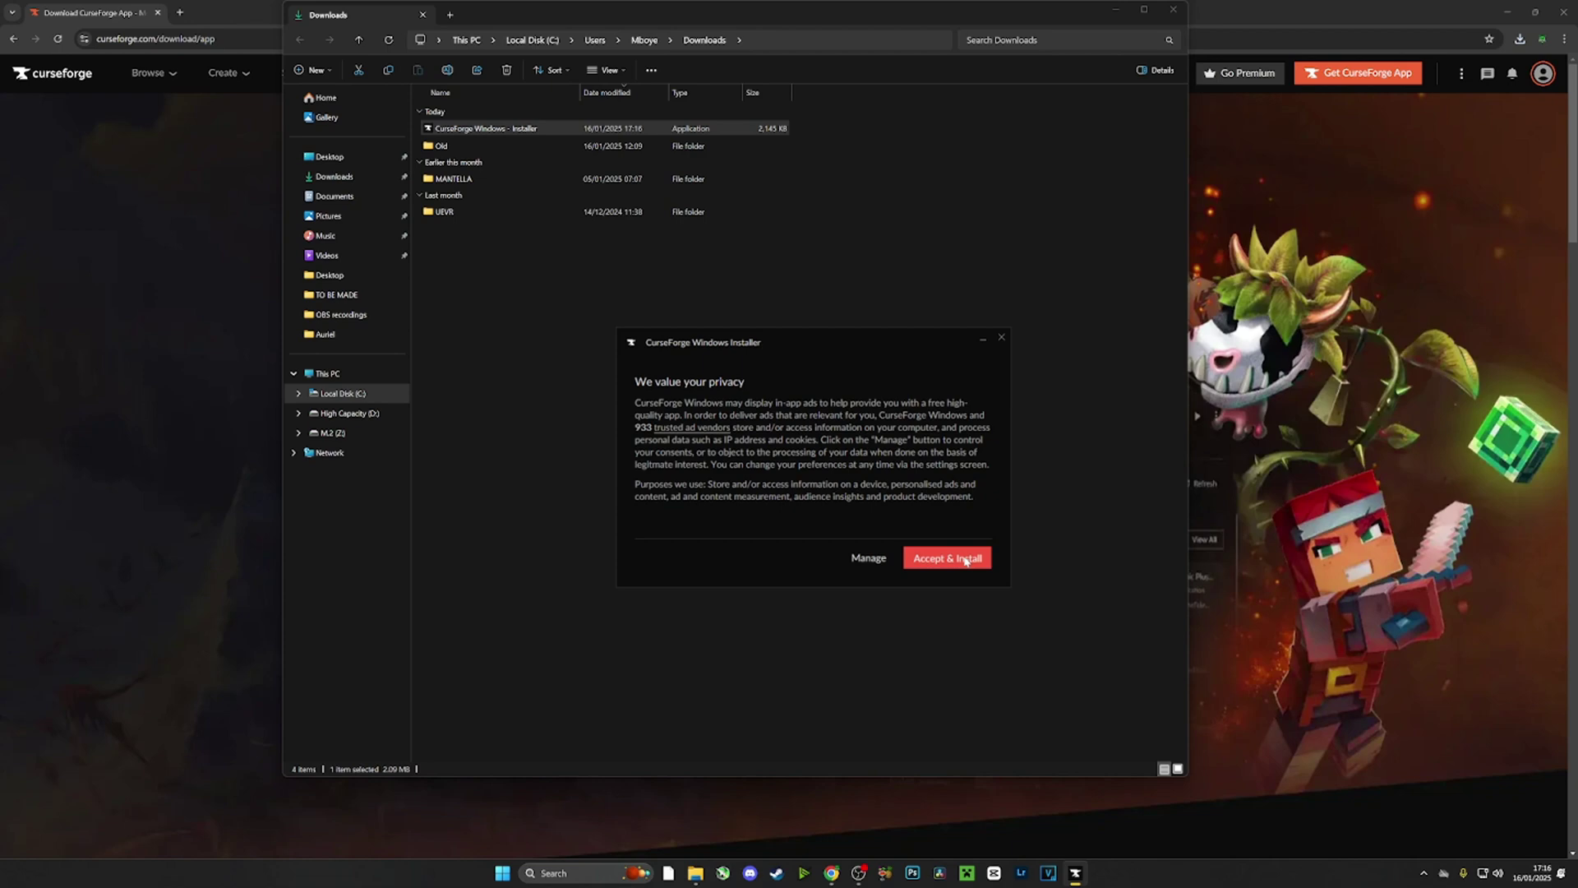
{"action": "left_click", "coordinate": [966, 560]}
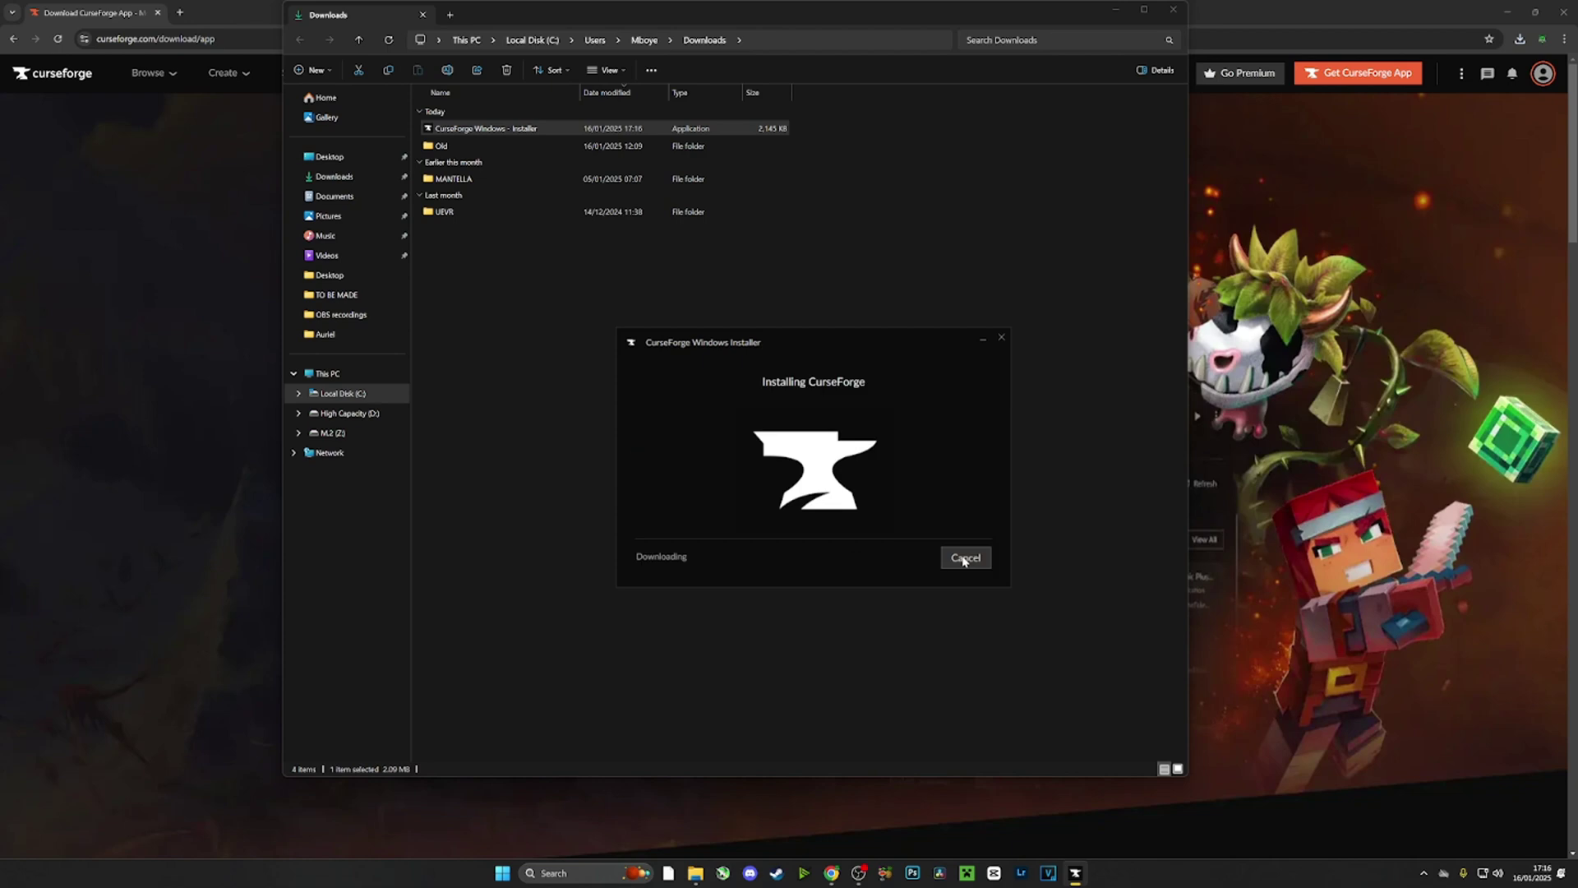
{"action": "left_click", "coordinate": [1172, 10]}
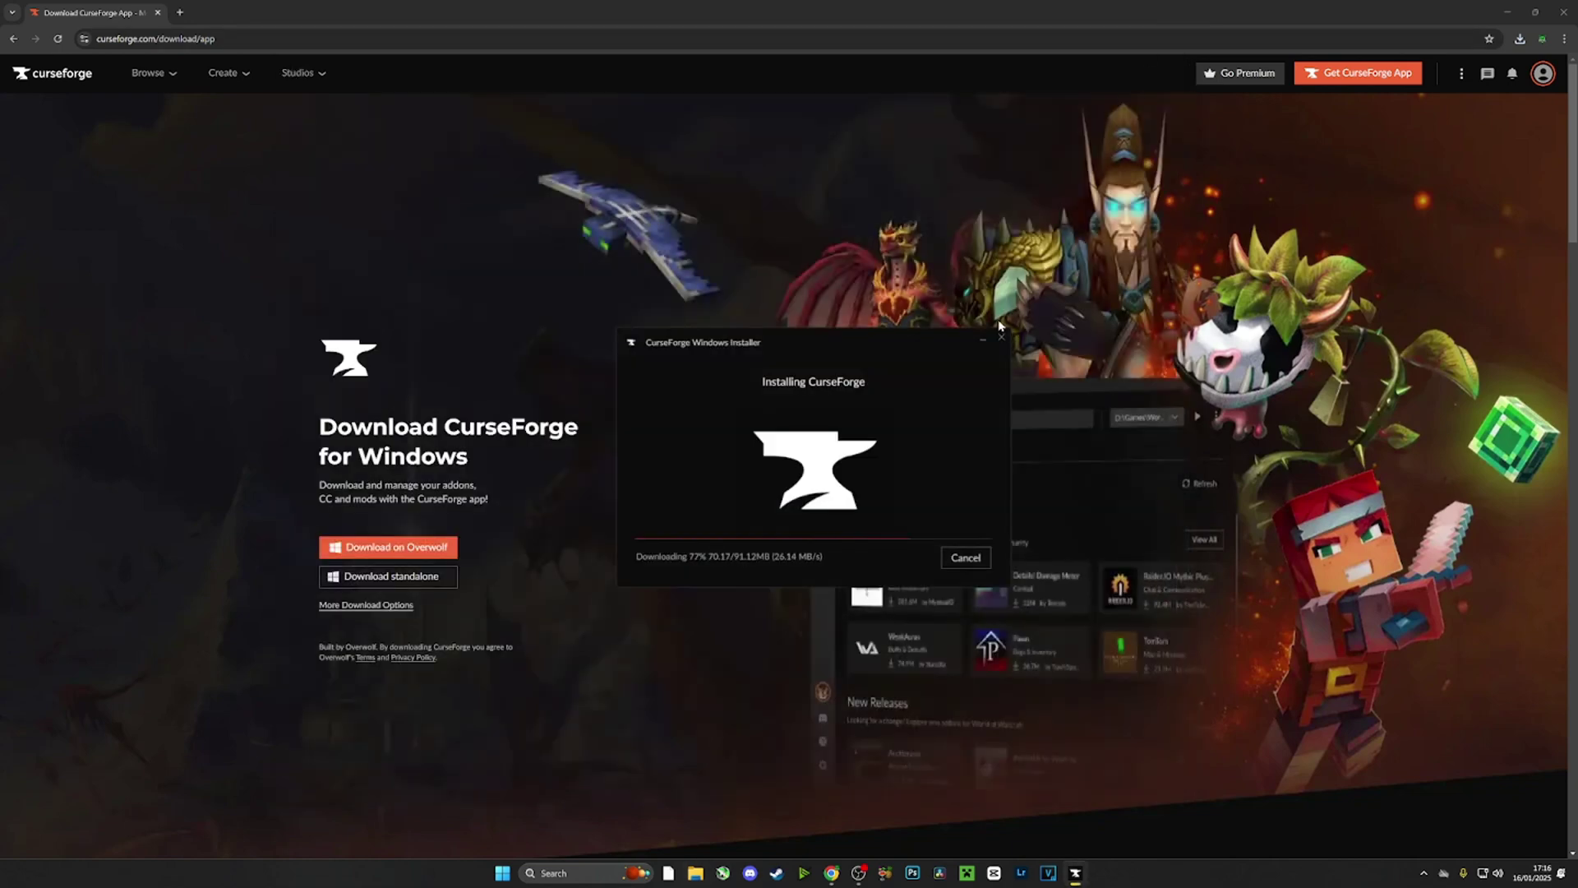
{"action": "left_click", "coordinate": [1507, 11]}
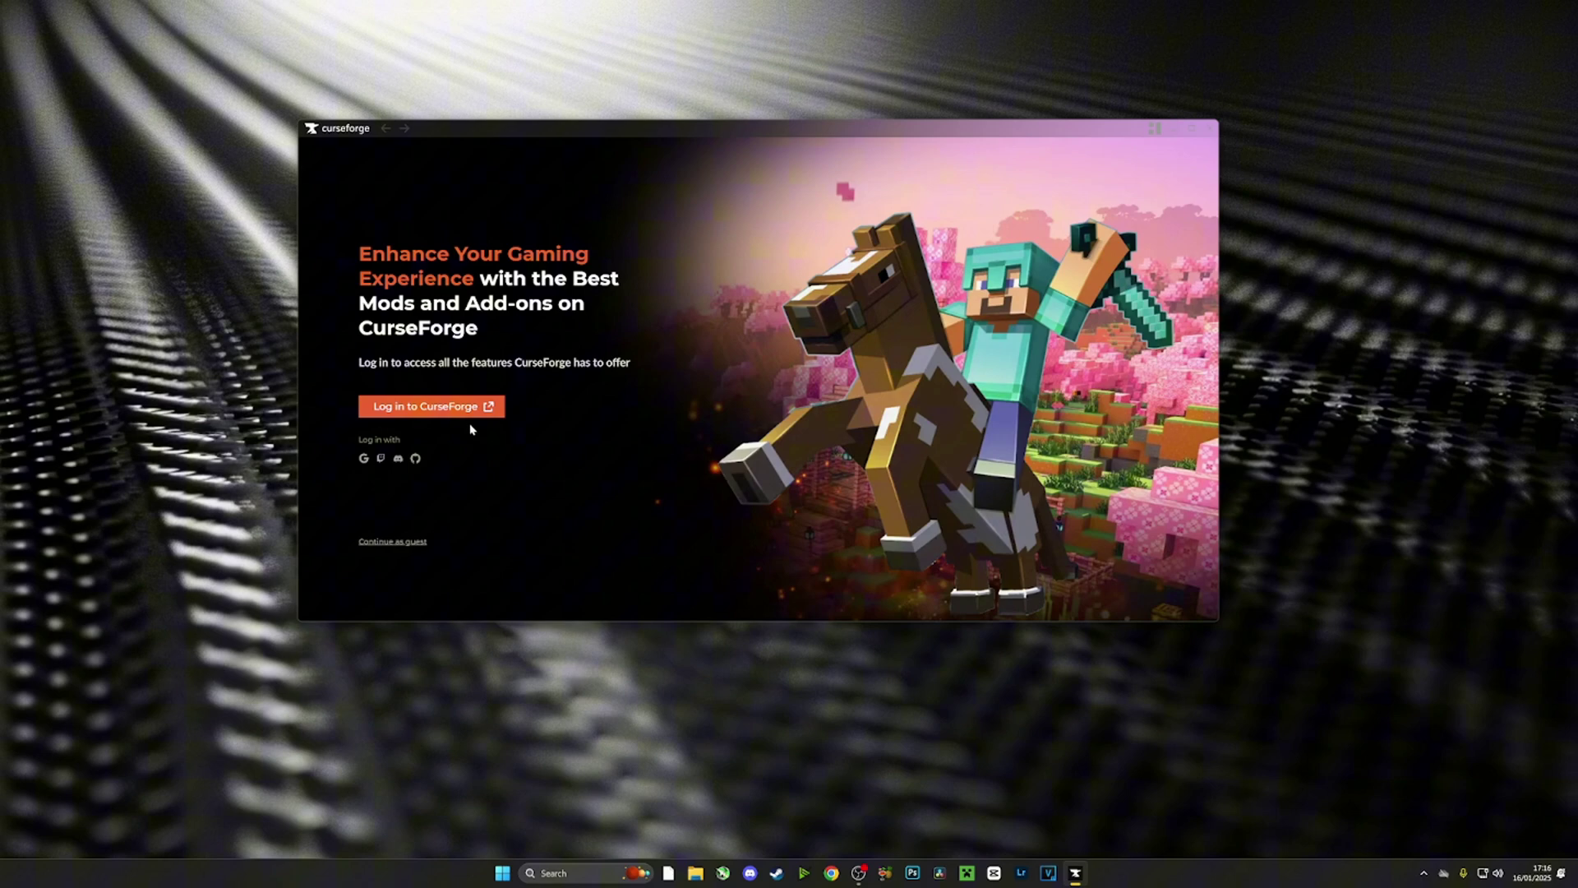
Log in to CurseForge through the browser and dismiss the release notes shown in the app
{"action": "left_click", "coordinate": [440, 410]}
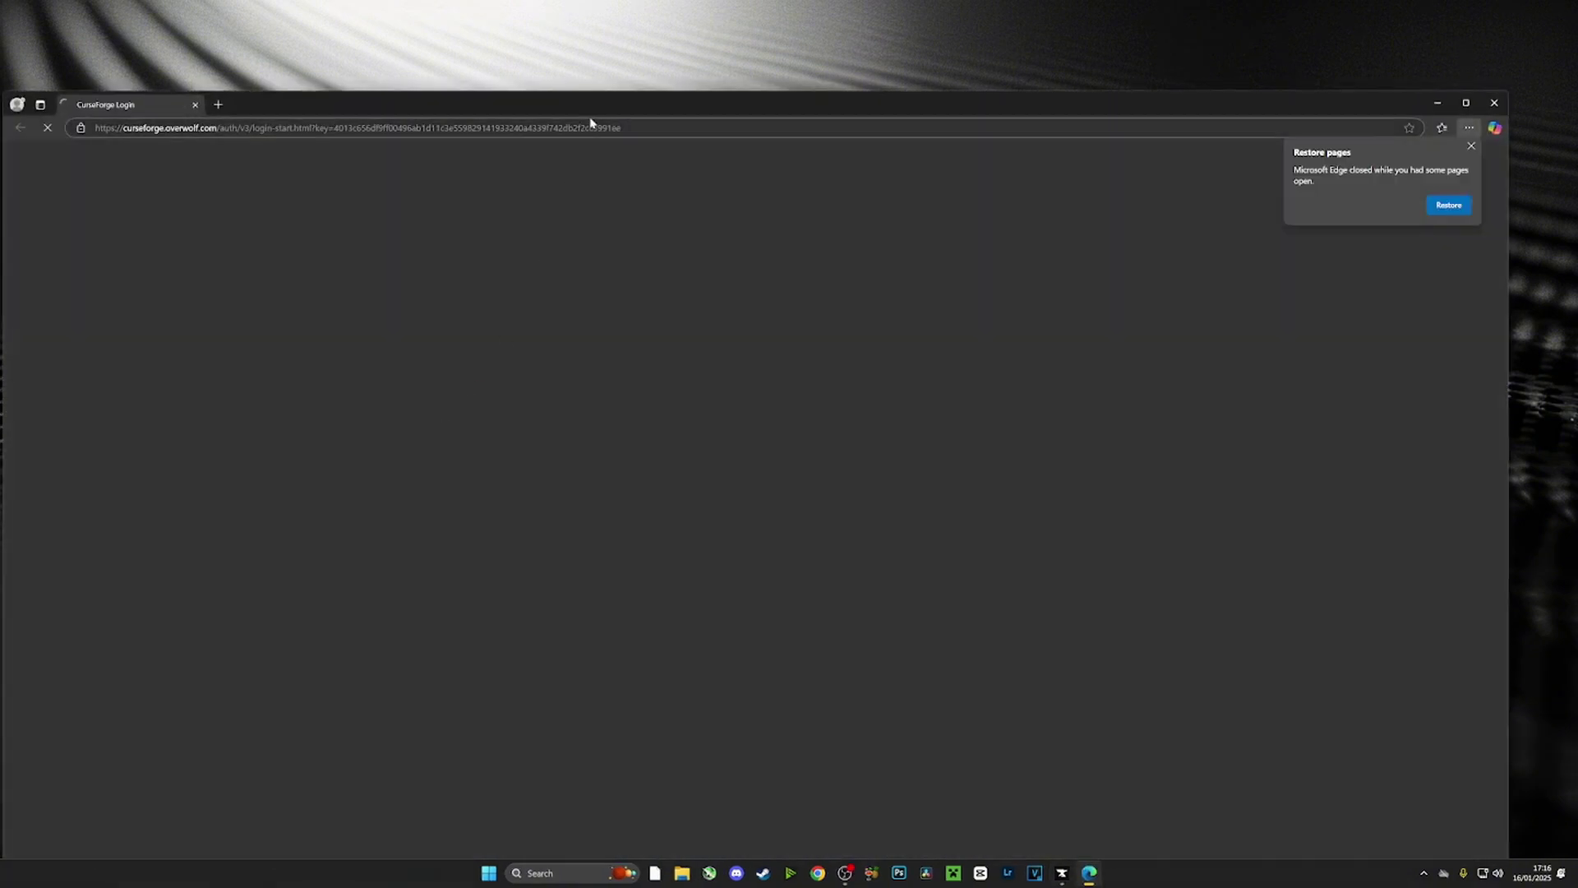
{"action": "double_click", "coordinate": [596, 110]}
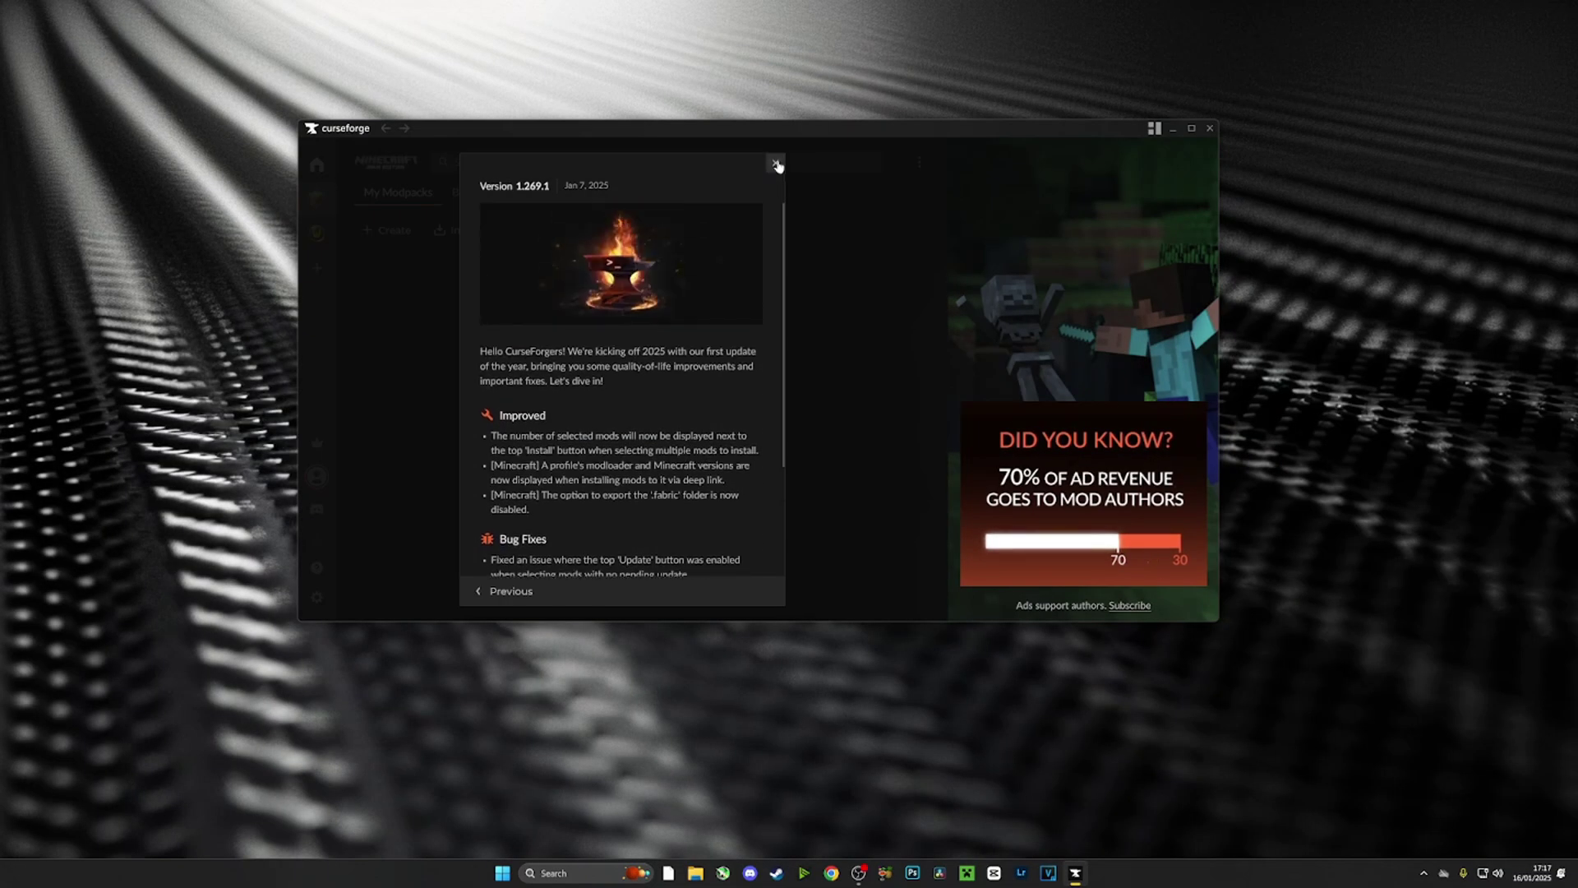
{"action": "left_click", "coordinate": [775, 164]}
{"action": "left_click_drag", "start_coordinate": [545, 127], "coordinate": [657, 100]}
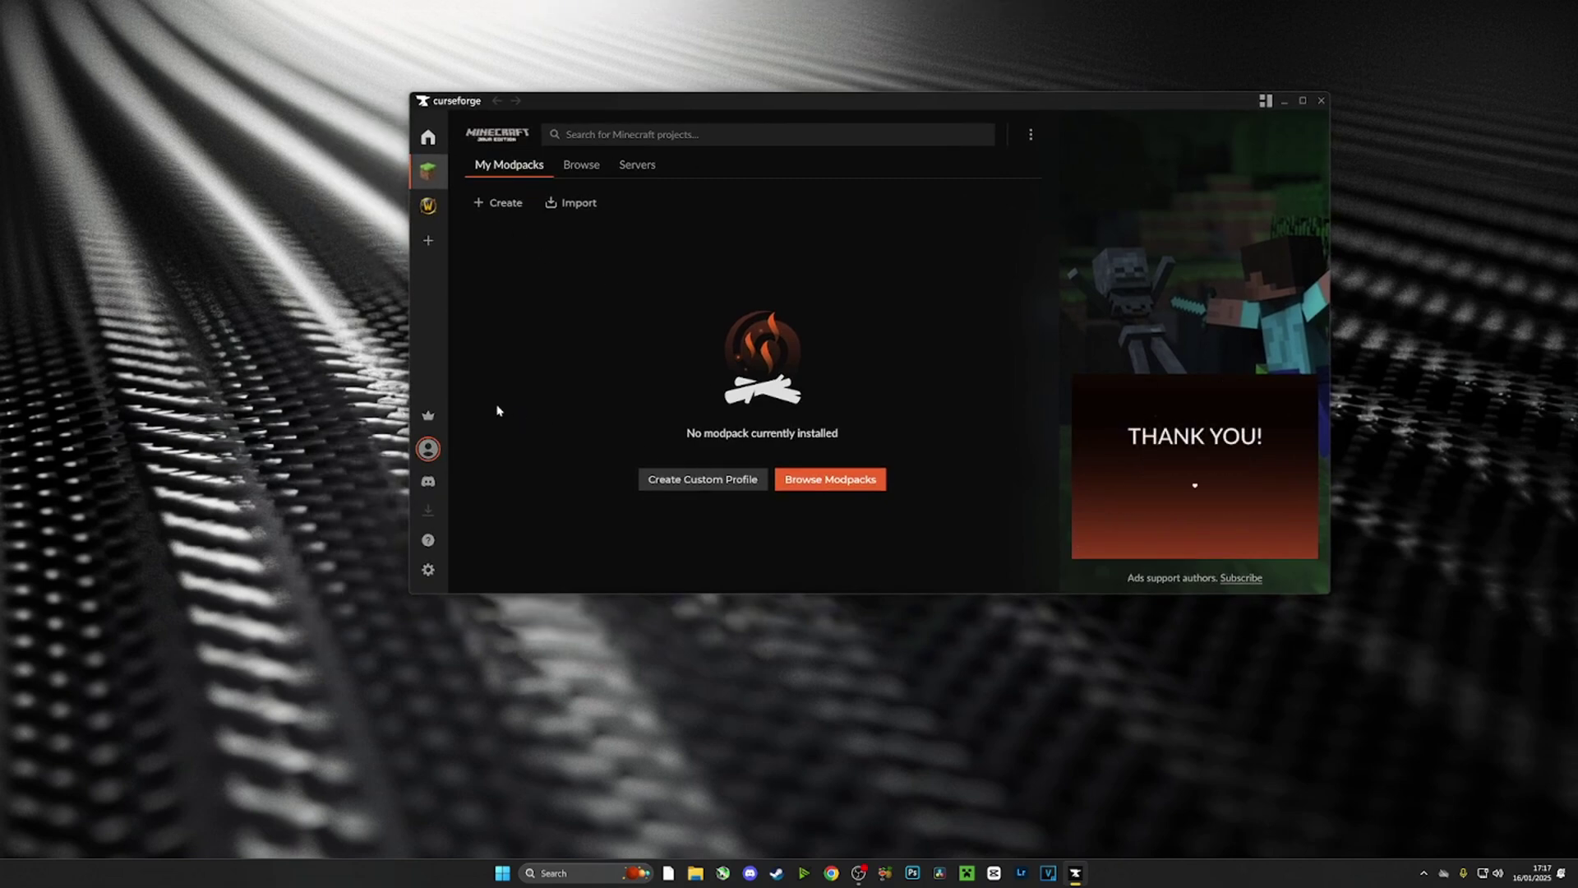
{"action": "left_click", "coordinate": [580, 165]}
{"action": "left_click", "coordinate": [642, 165]}
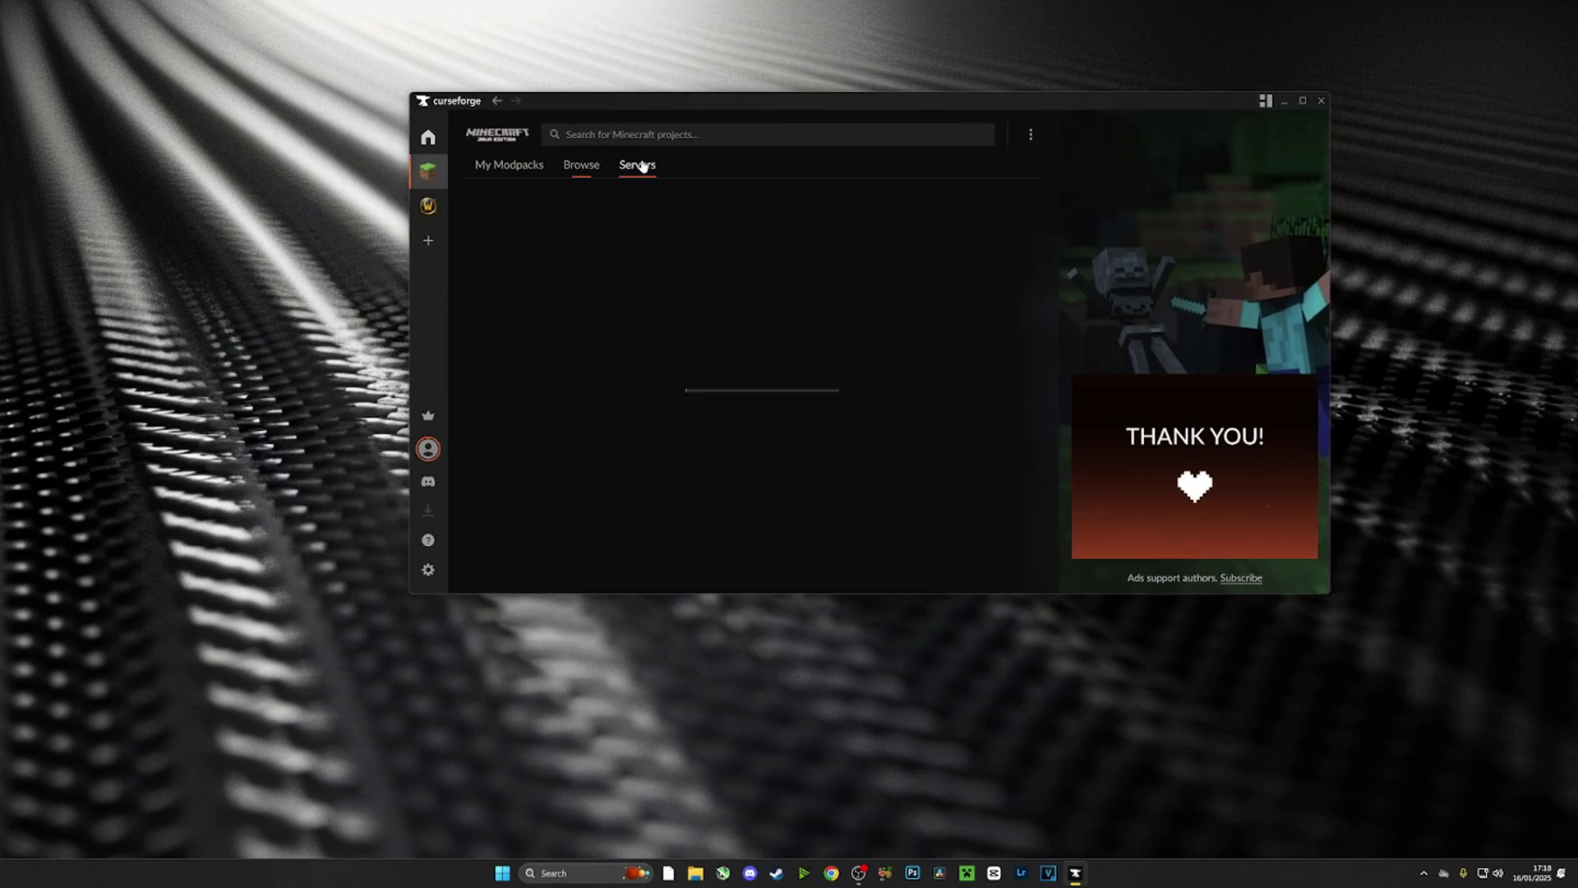
{"action": "left_click", "coordinate": [581, 164]}
Create a custom modpack profile named MC VR for Minecraft 1.21.4 with the Forge game type and modloader forge-54.0.17
{"action": "left_click", "coordinate": [509, 165]}
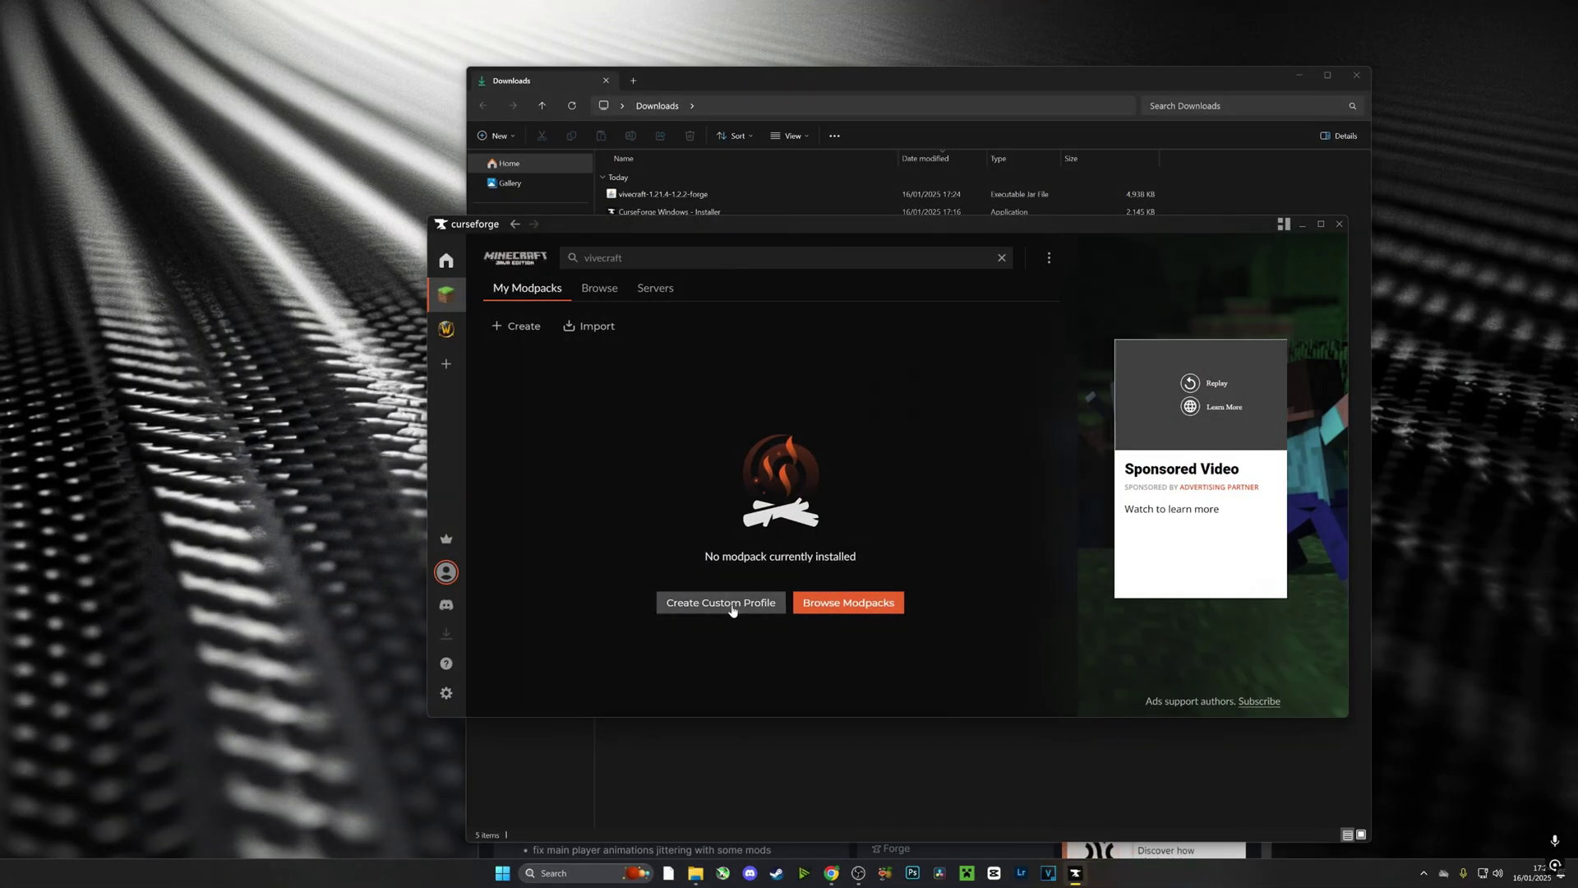
{"action": "left_click", "coordinate": [731, 607]}
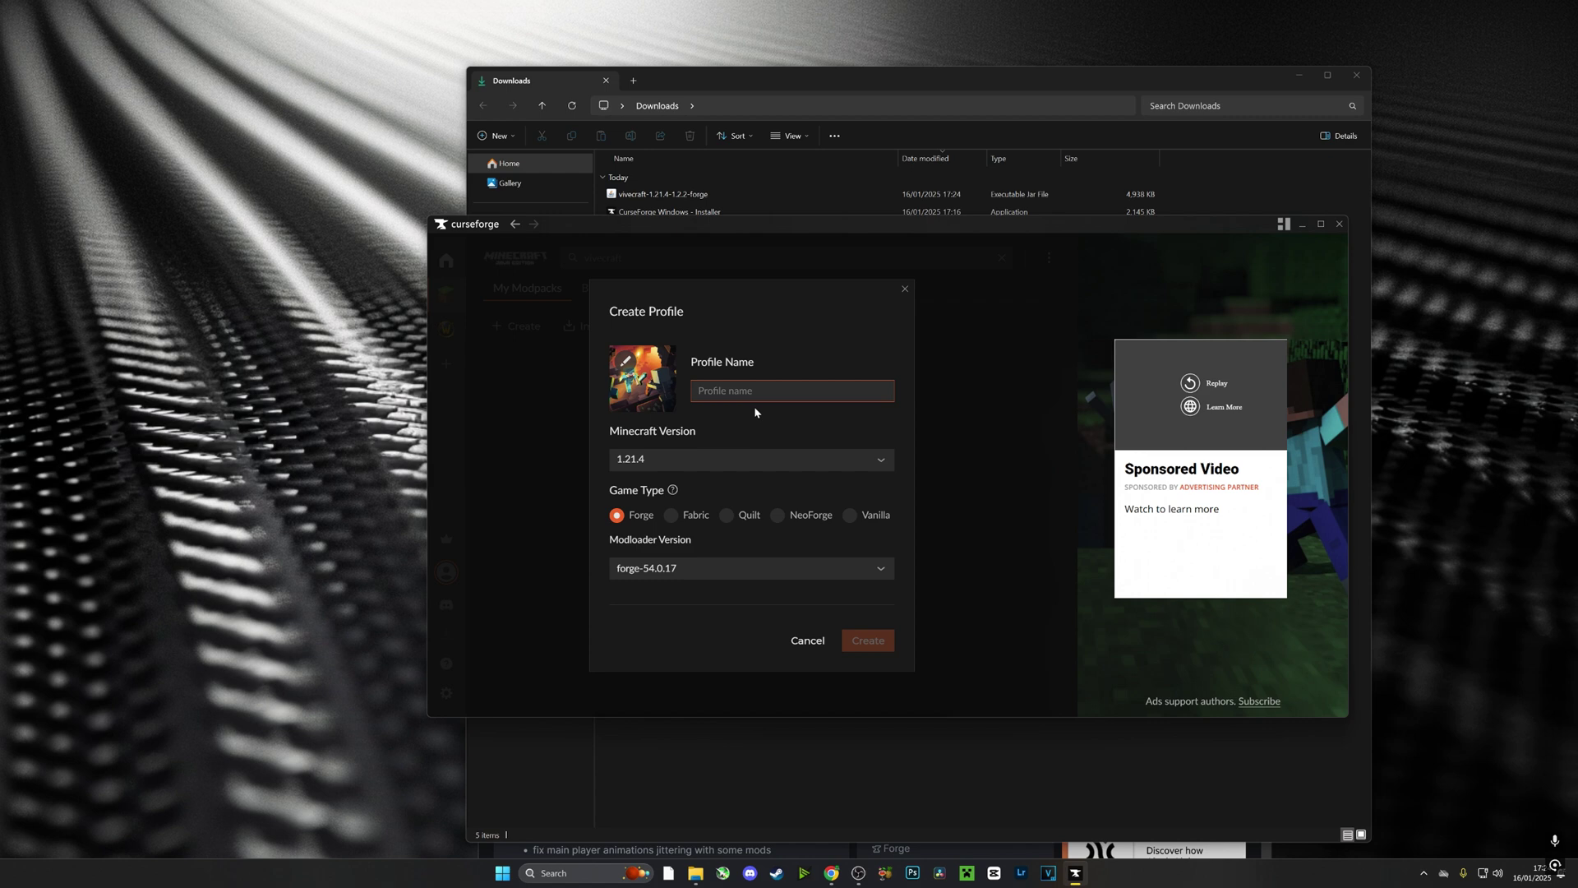
{"action": "type", "text": "MC VR"}
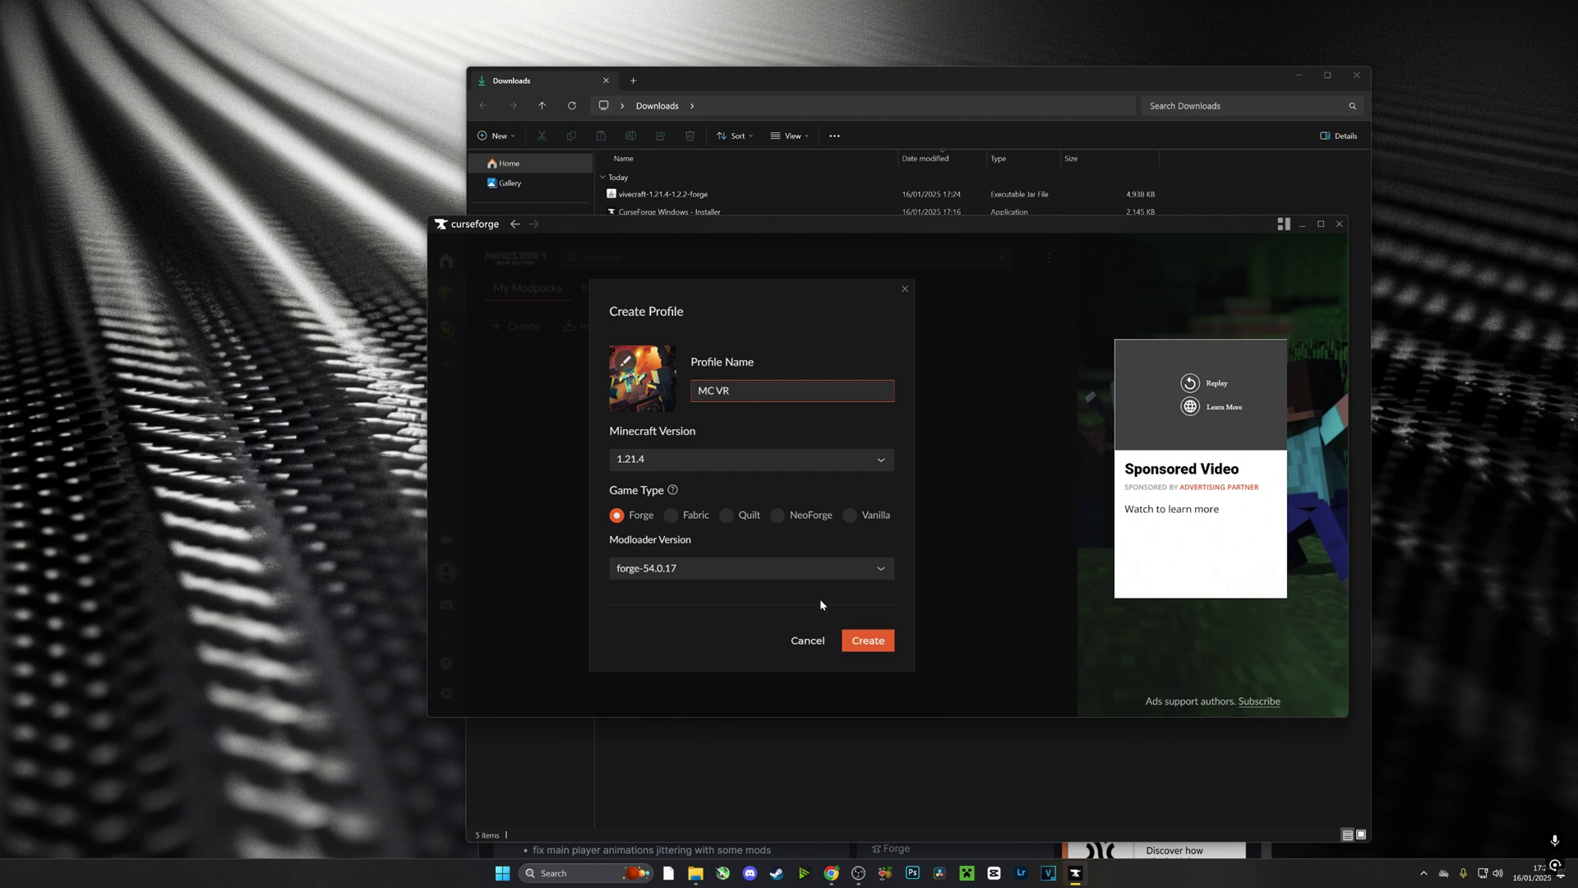
{"action": "left_click", "coordinate": [870, 640]}
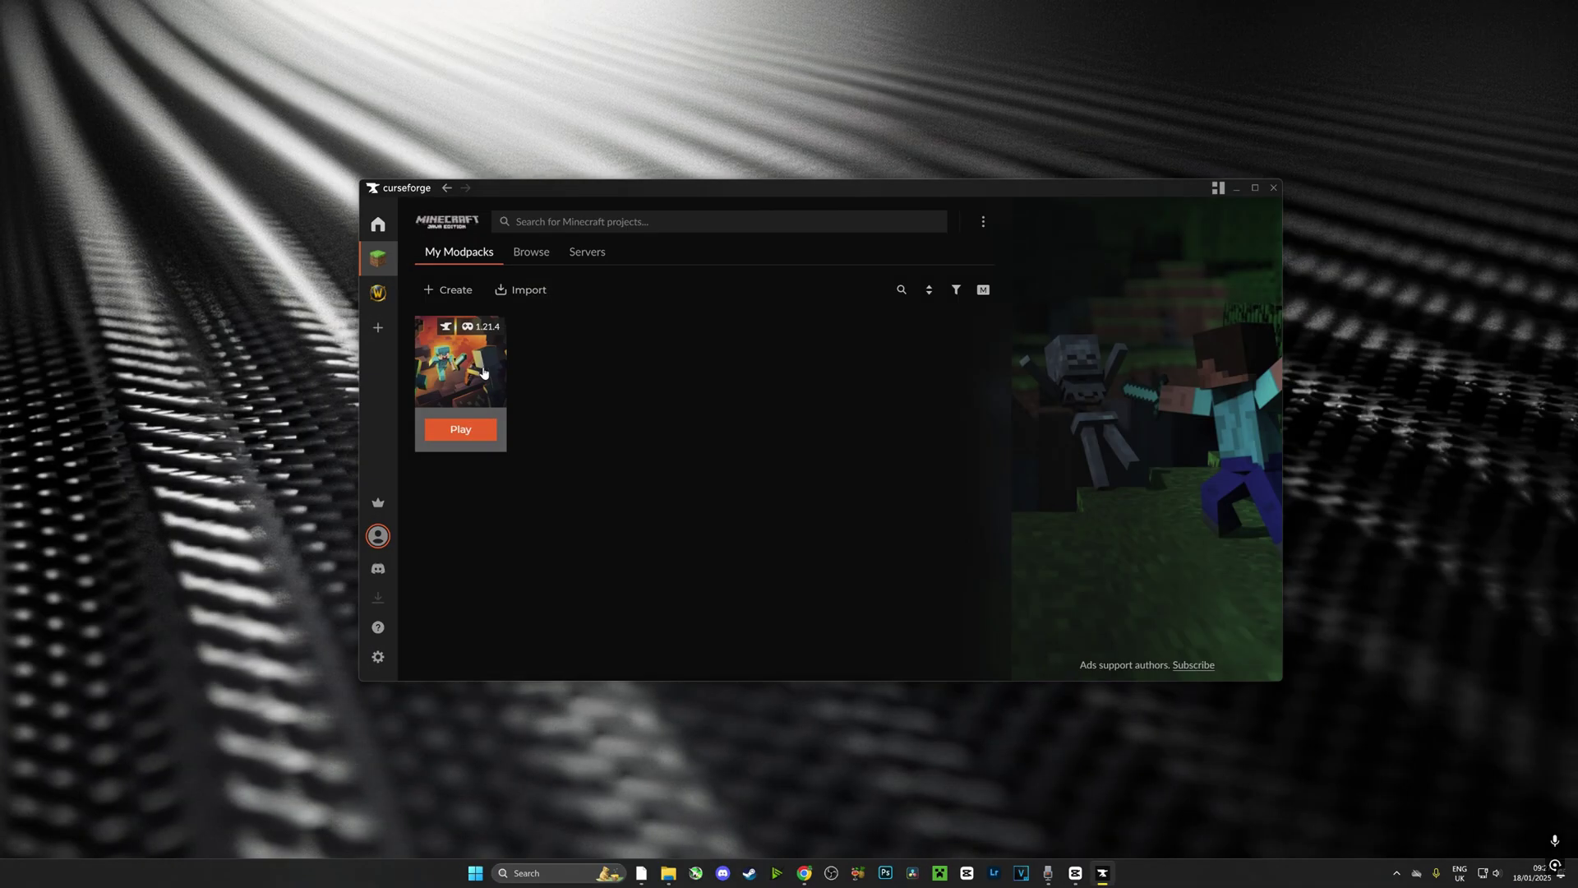
Open the MC VR profile to add more content and search the mods for "vive"
{"action": "left_click", "coordinate": [482, 372]}
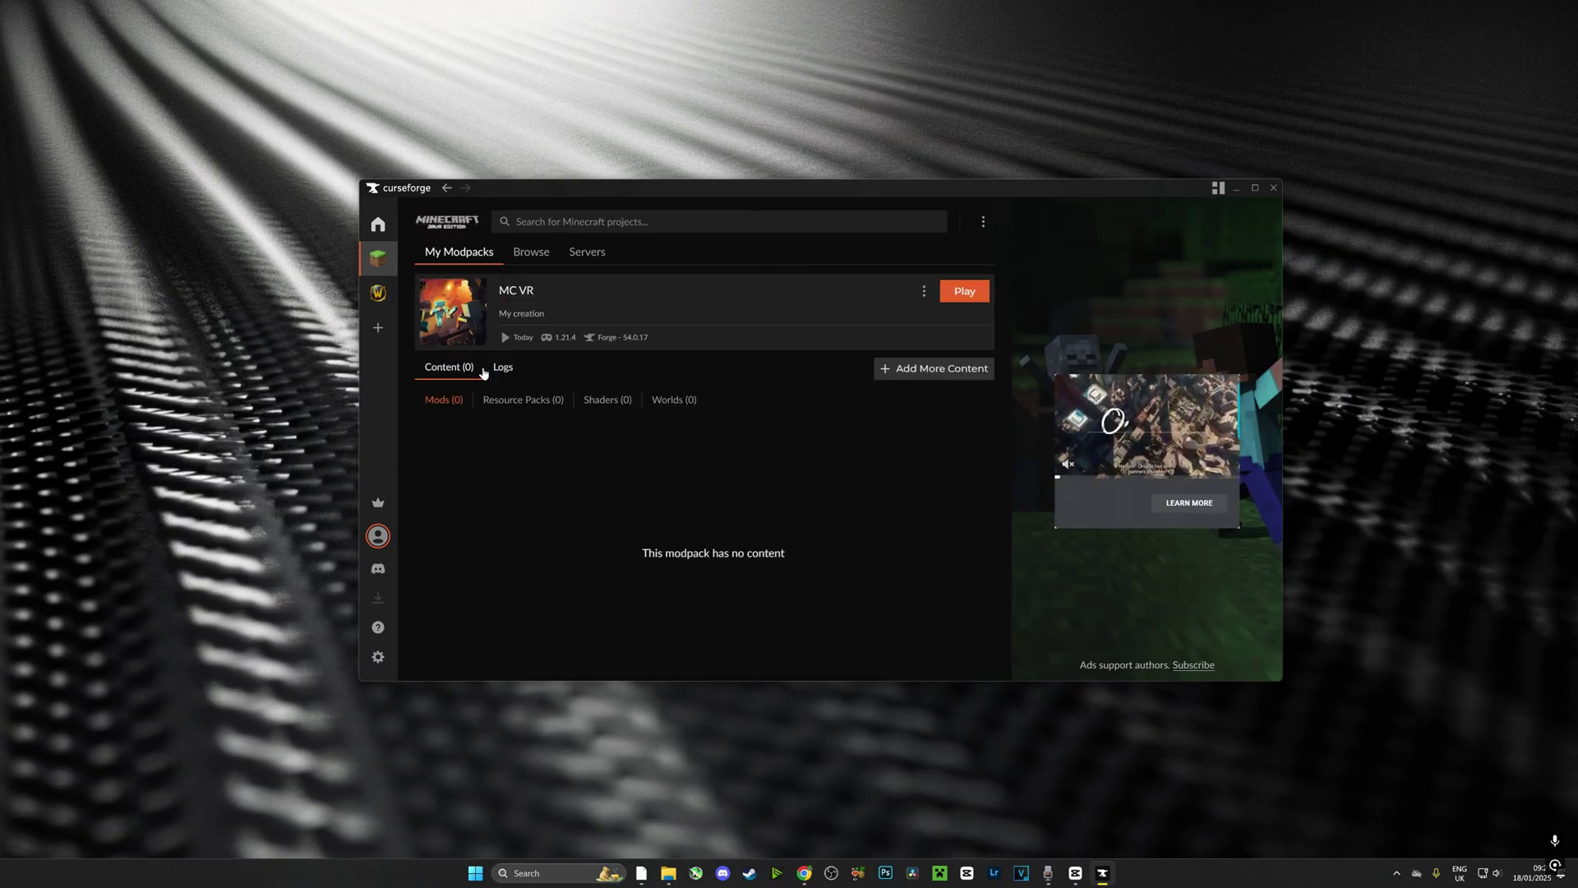
{"action": "left_click", "coordinate": [889, 368]}
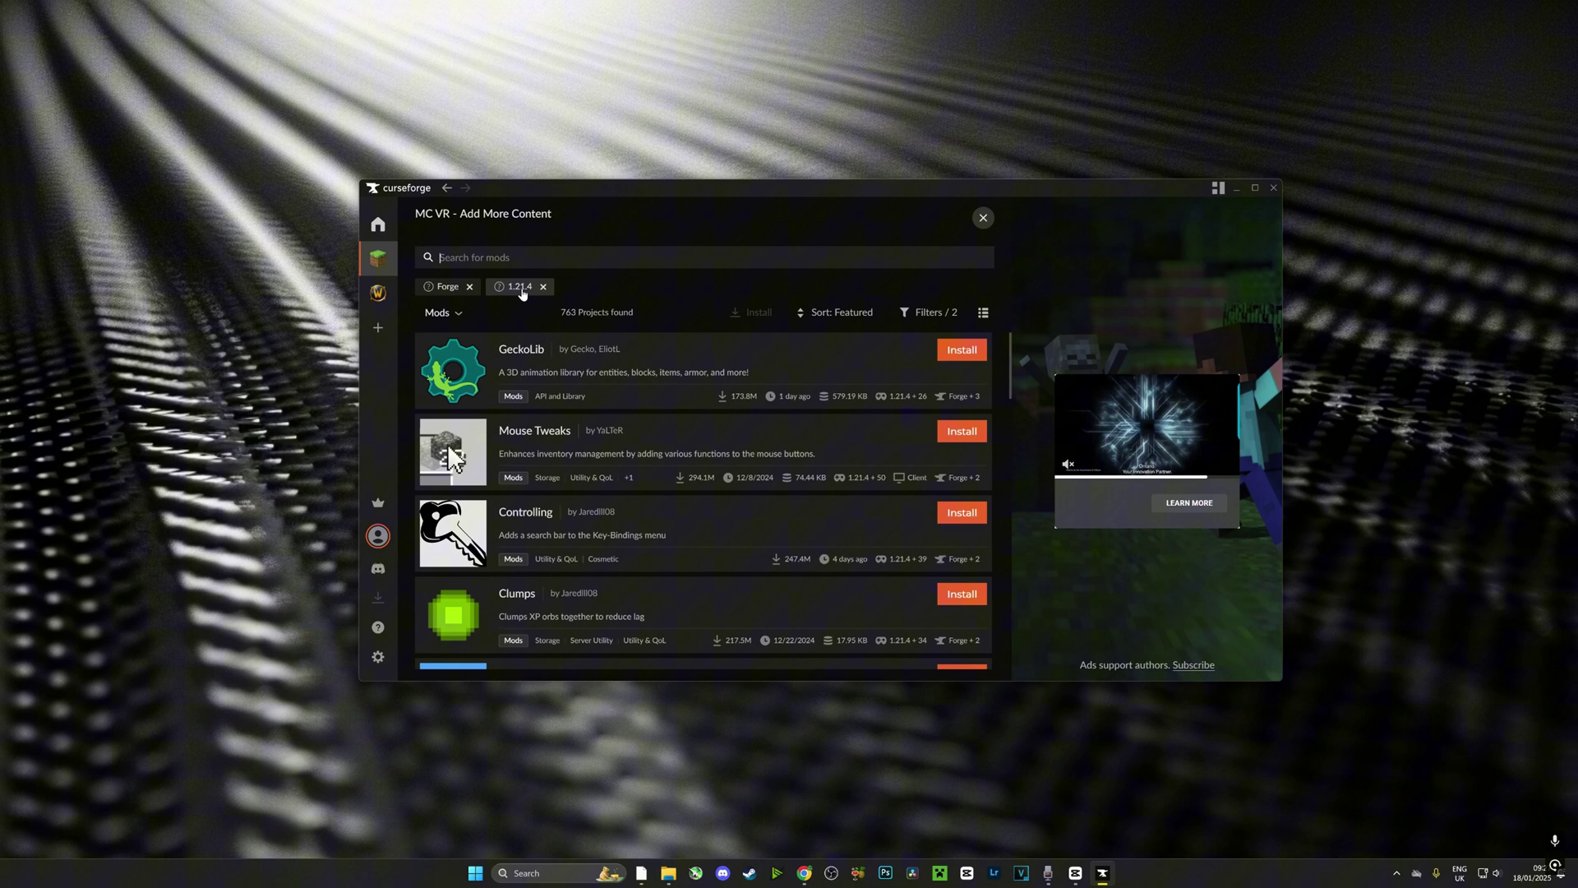
{"action": "left_click", "coordinate": [443, 312]}
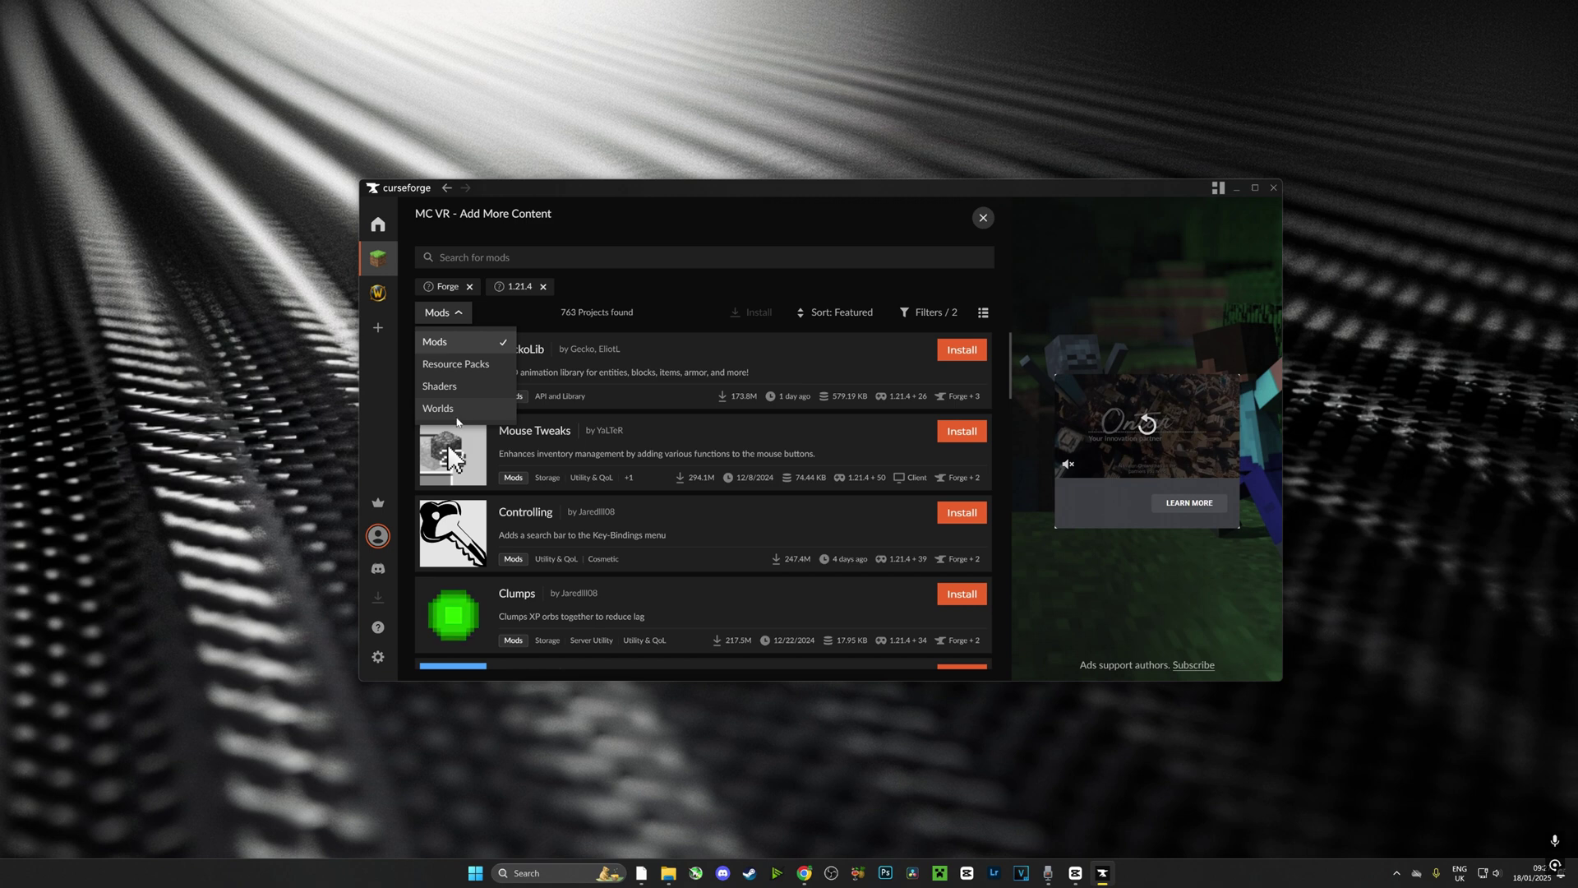
{"action": "key", "text": "Escape"}
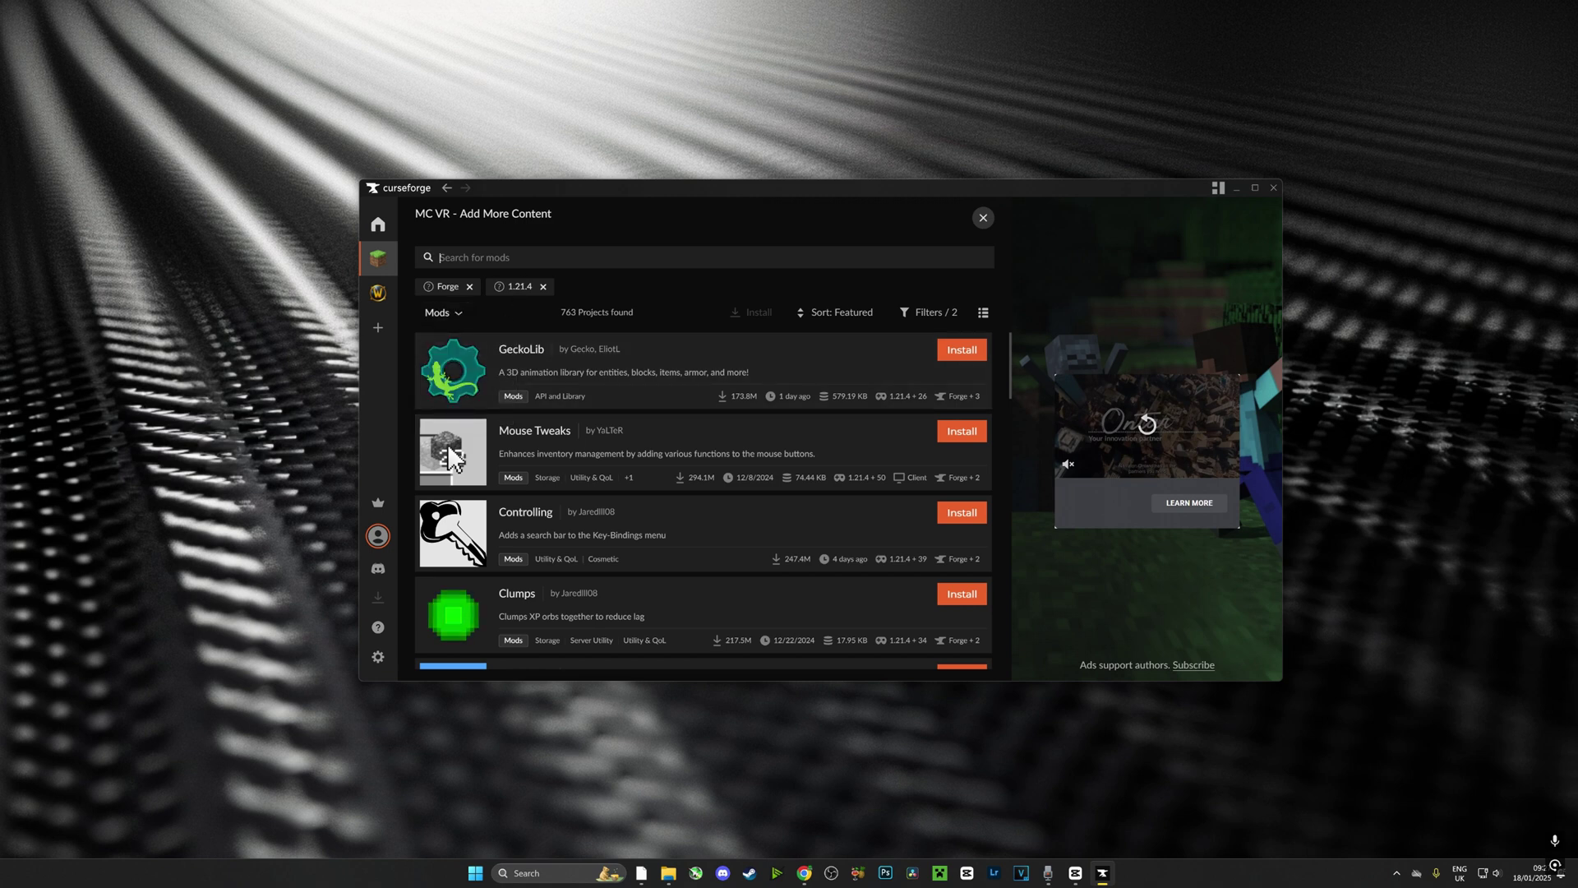
{"action": "type", "text": "vive"}
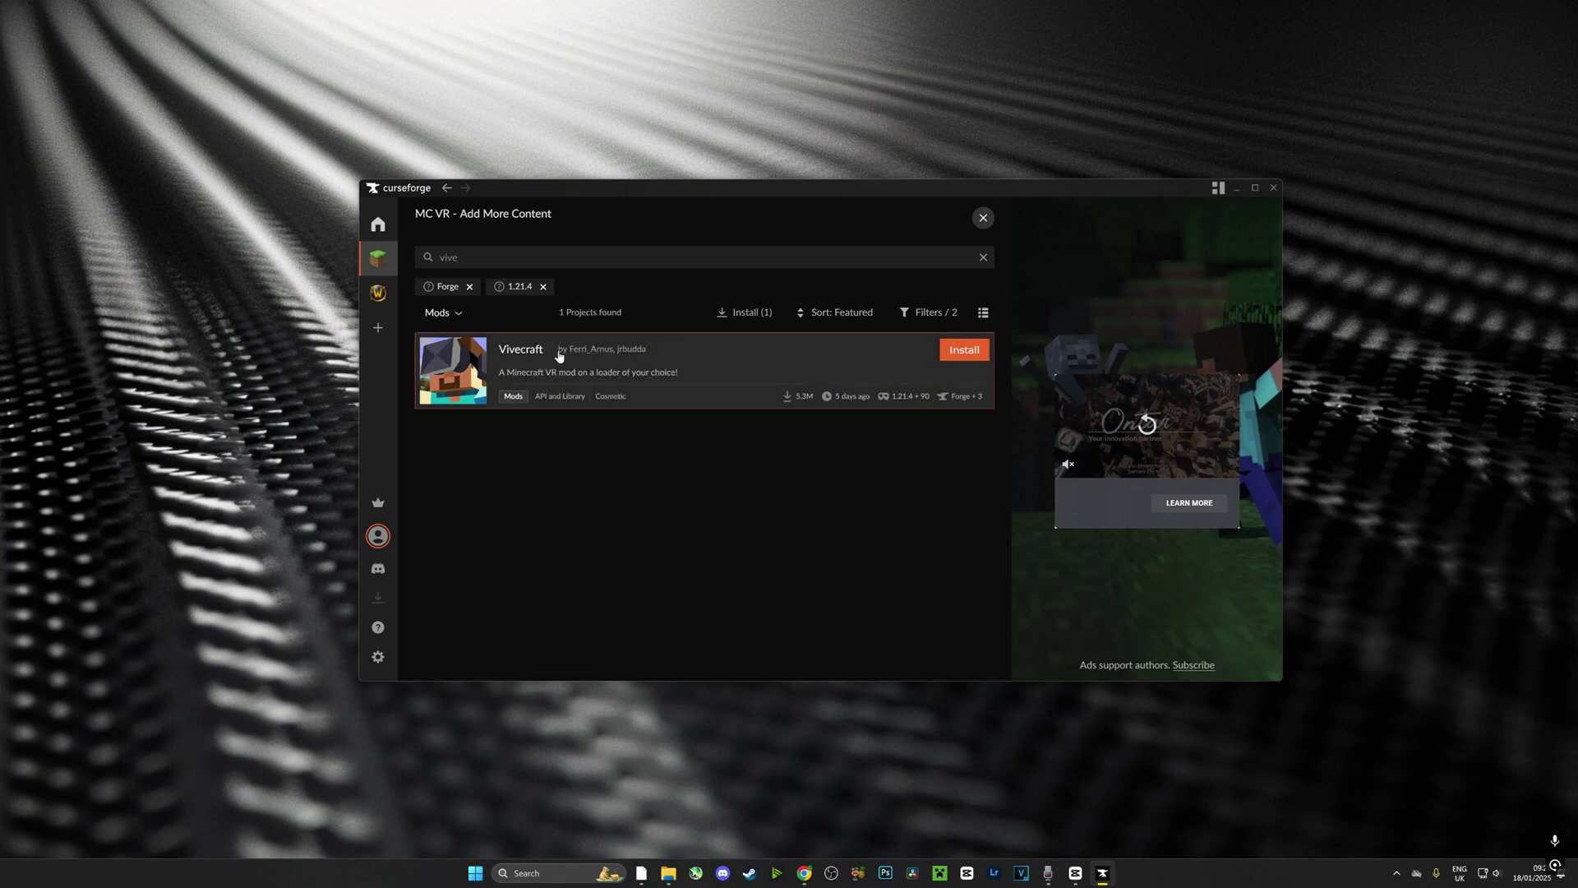
Review the overview and FAQ of the Vivecraft mod and install it into the MC VR profile
{"action": "left_click", "coordinate": [470, 377]}
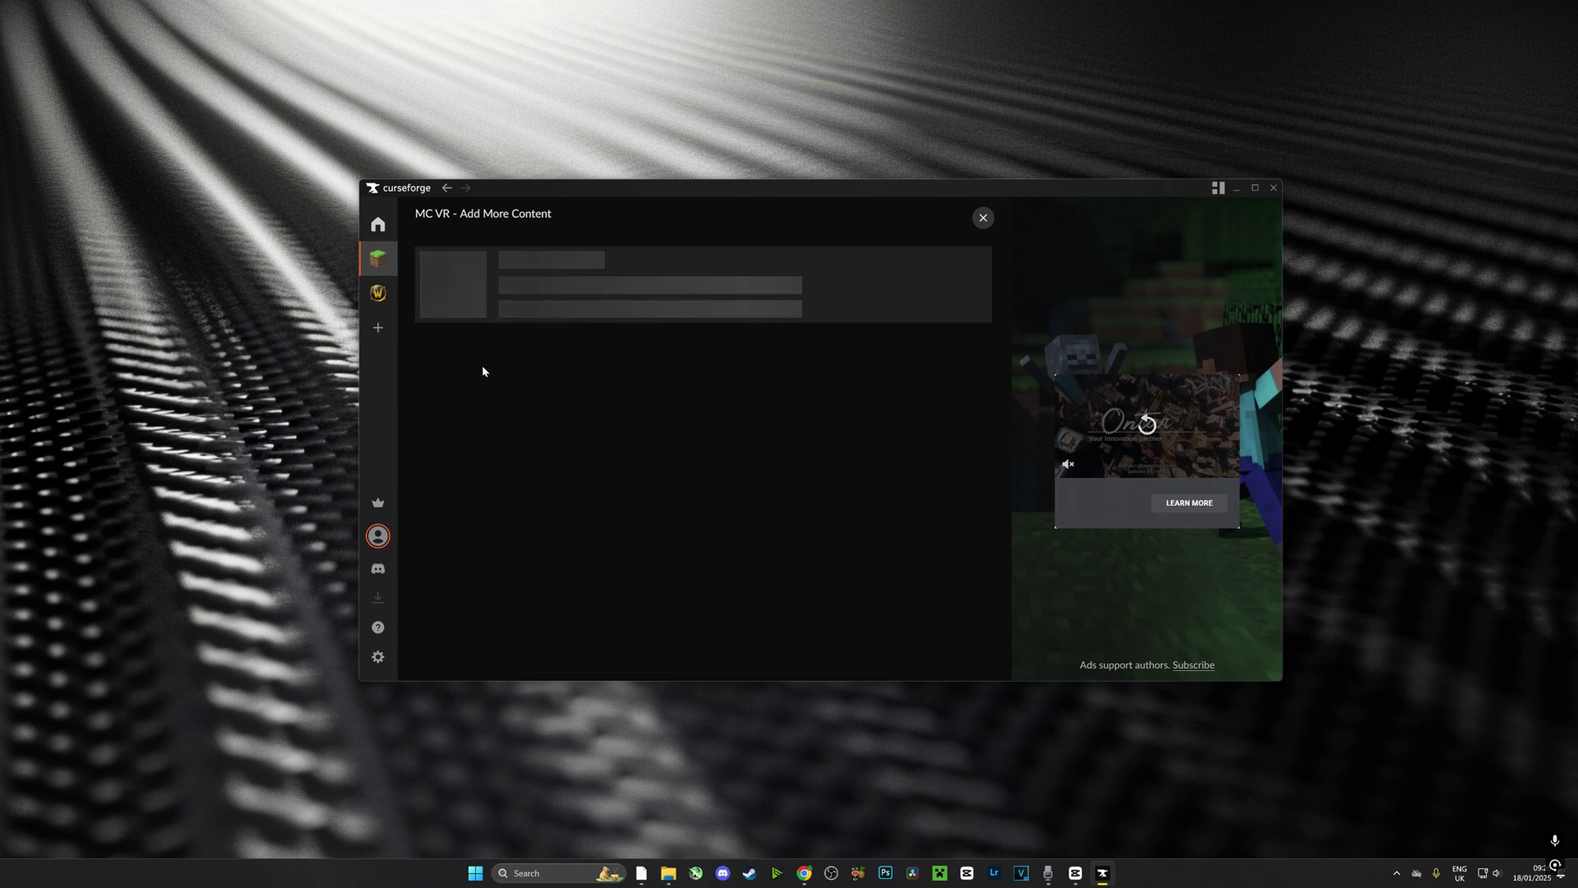
{"action": "scroll", "coordinate": [528, 413], "scroll_direction": "down", "scroll_amount": 5}
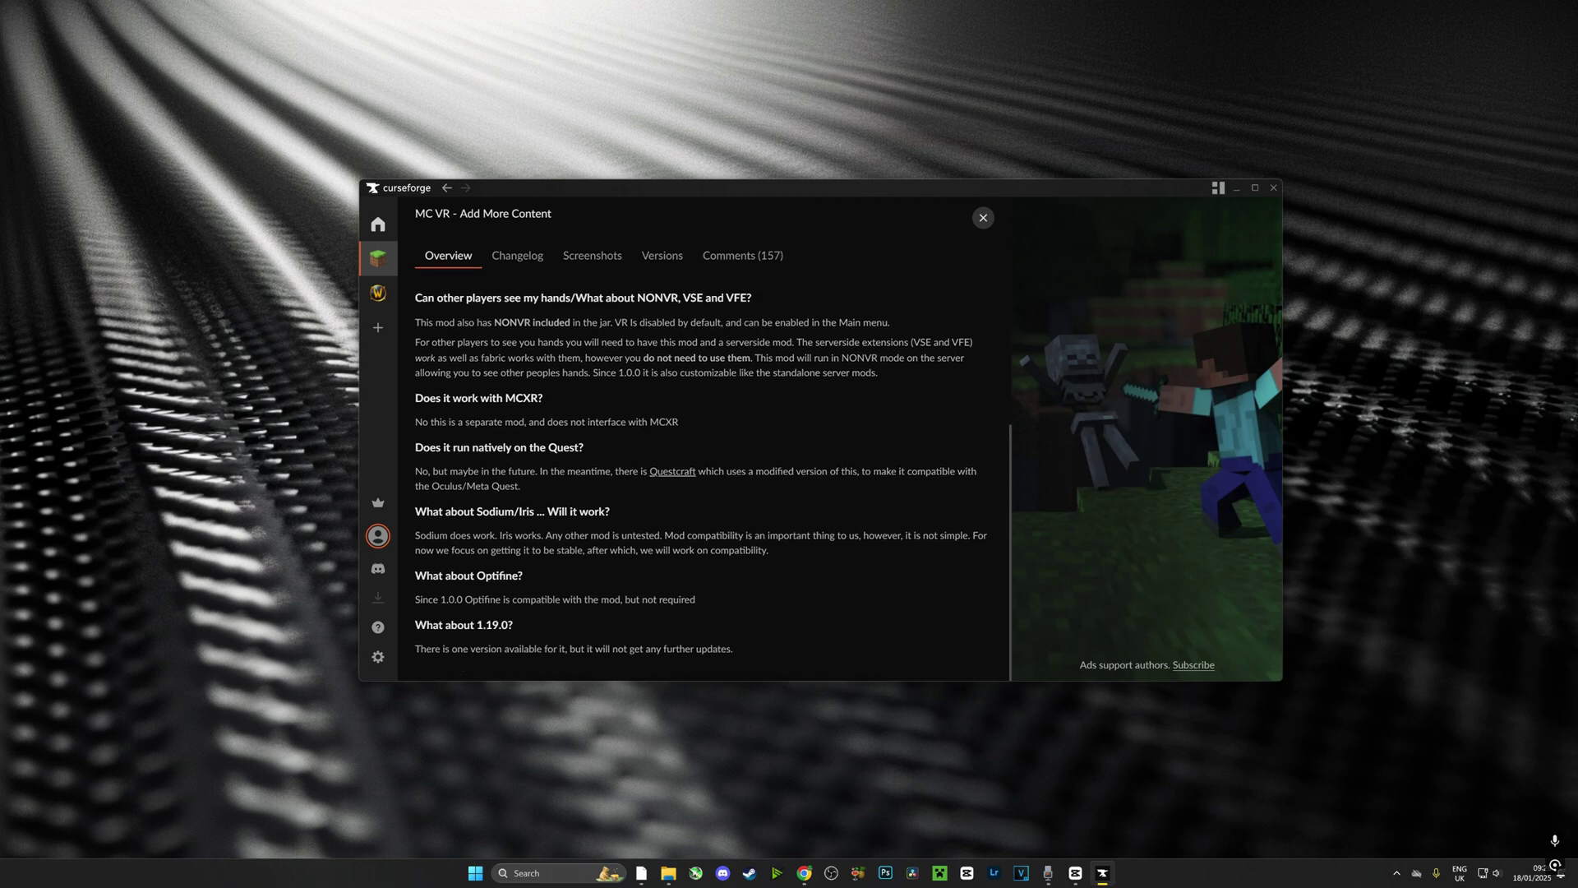
{"action": "scroll", "coordinate": [698, 476], "scroll_direction": "up", "scroll_amount": 1}
{"action": "scroll", "coordinate": [699, 477], "scroll_direction": "down", "scroll_amount": 1}
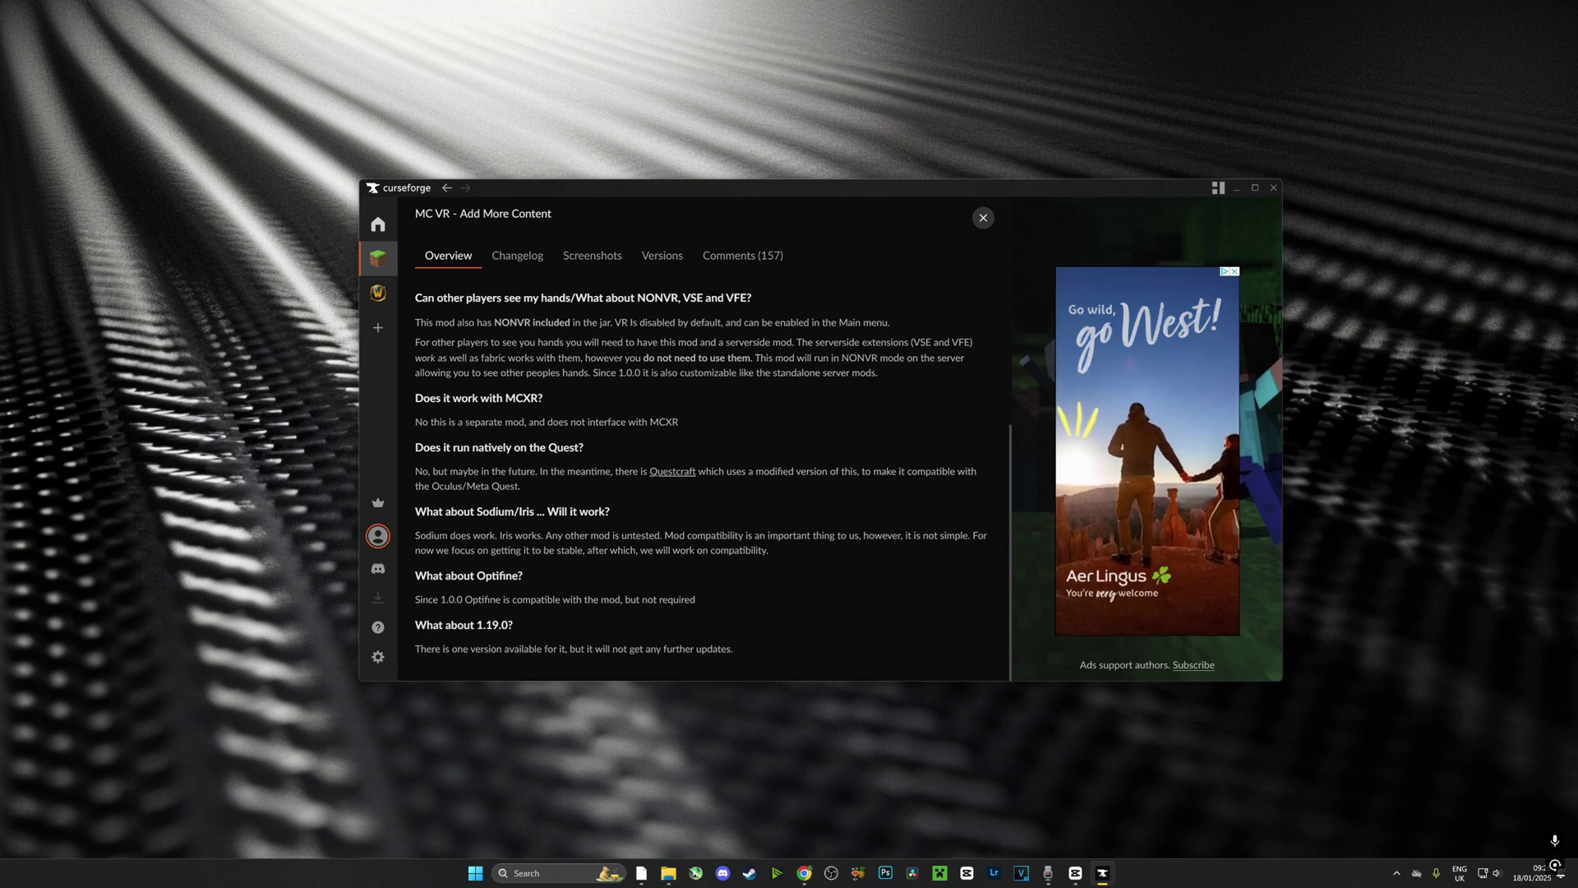
{"action": "scroll", "coordinate": [713, 481], "scroll_direction": "up", "scroll_amount": 5}
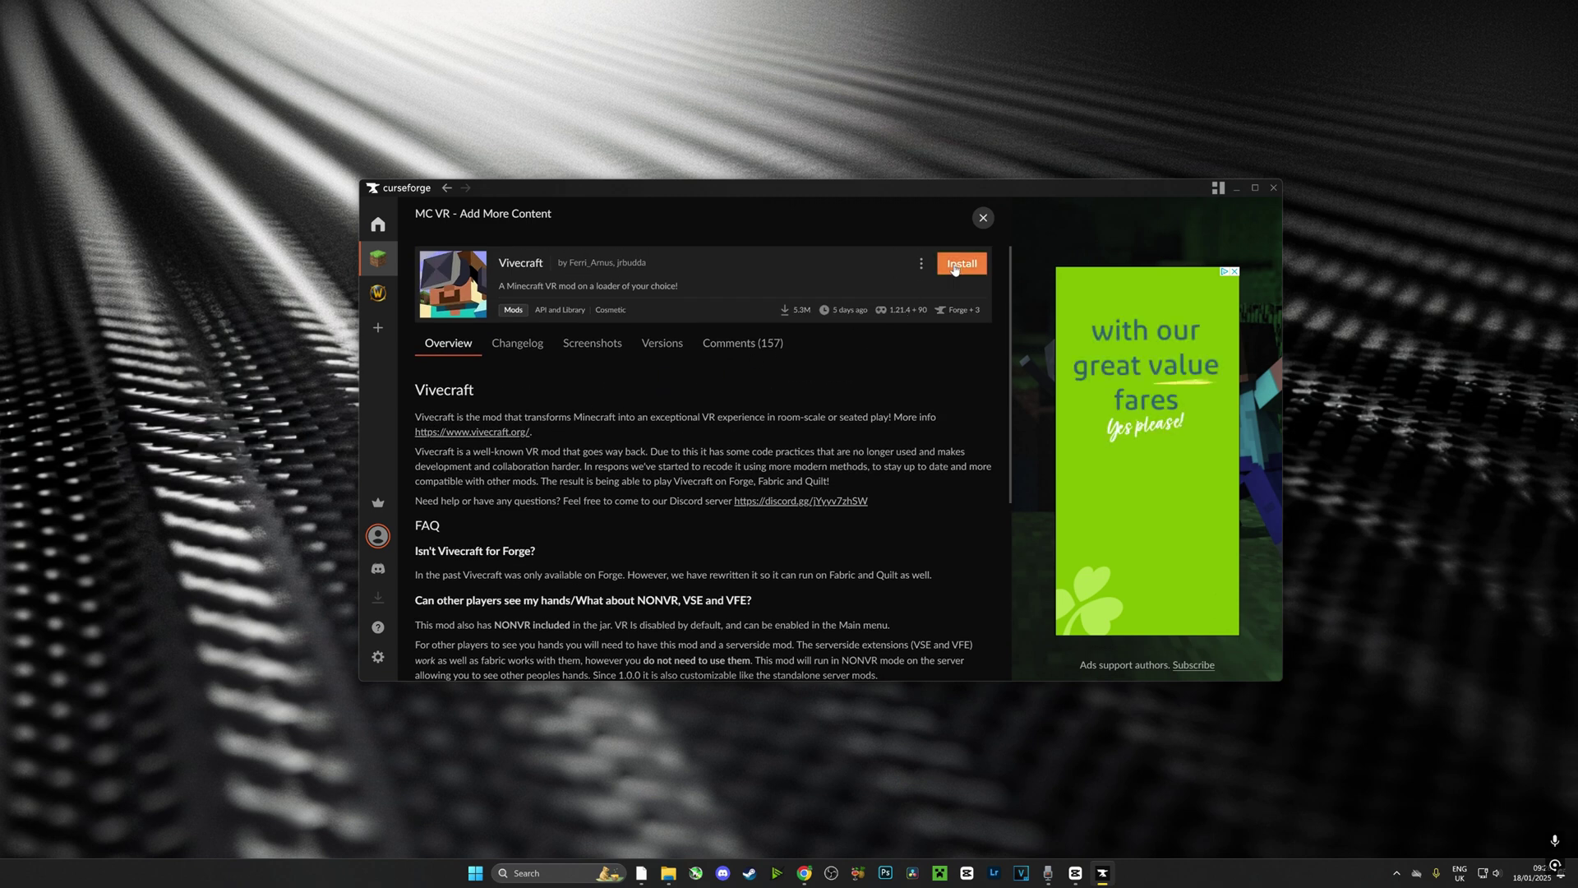
{"action": "left_click", "coordinate": [953, 267]}
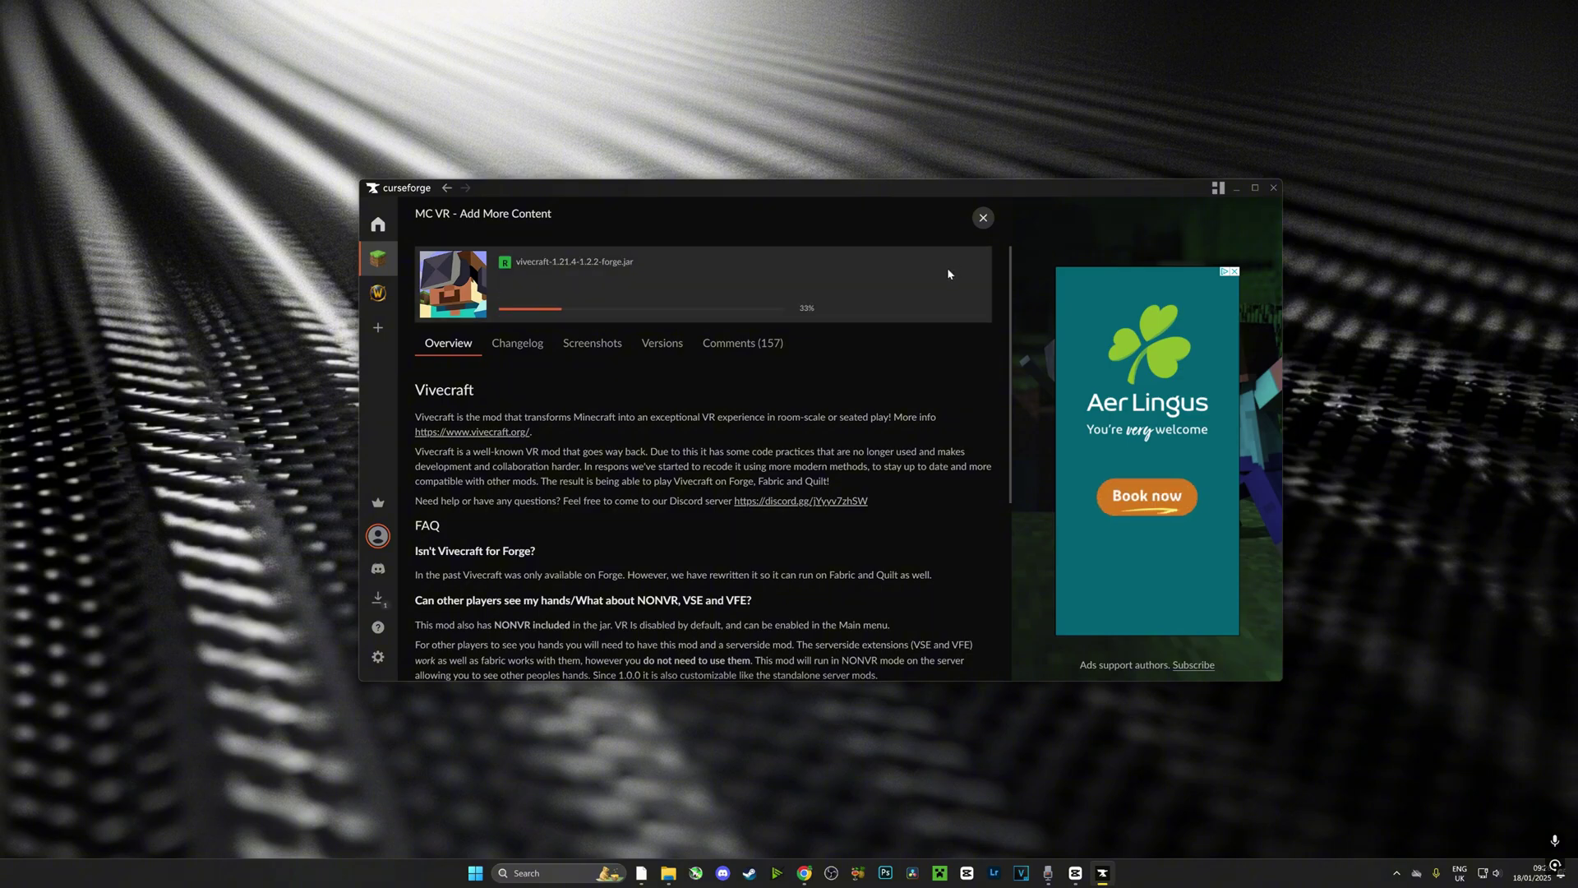
Browse the resource packs available for the MC VR profile and review the overview of Fresh Animations
{"action": "left_click", "coordinate": [535, 400]}
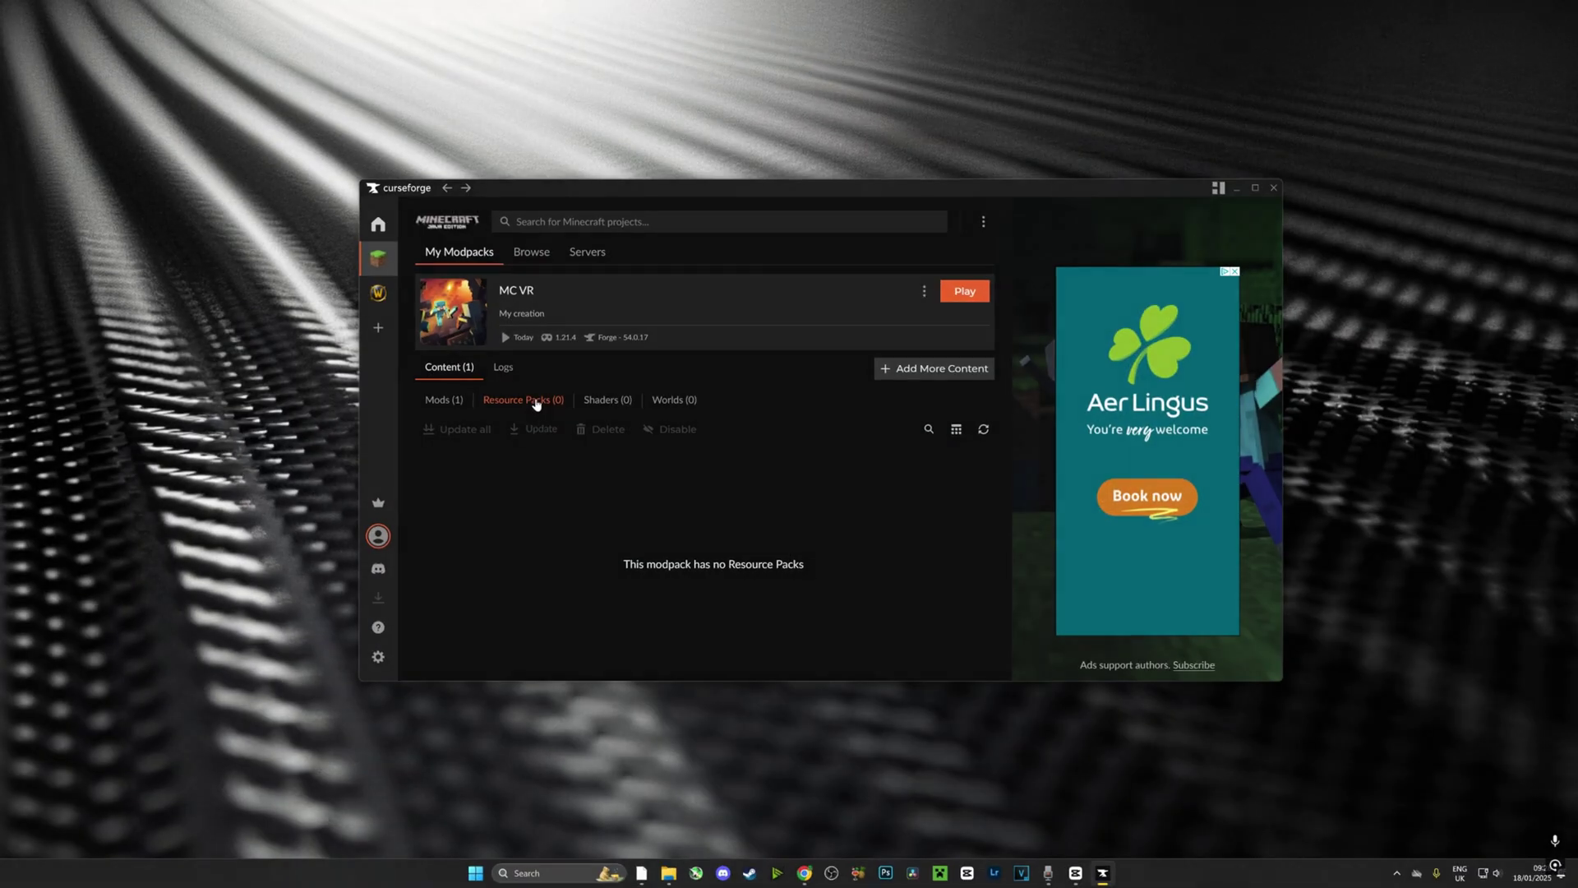
{"action": "left_click", "coordinate": [945, 369]}
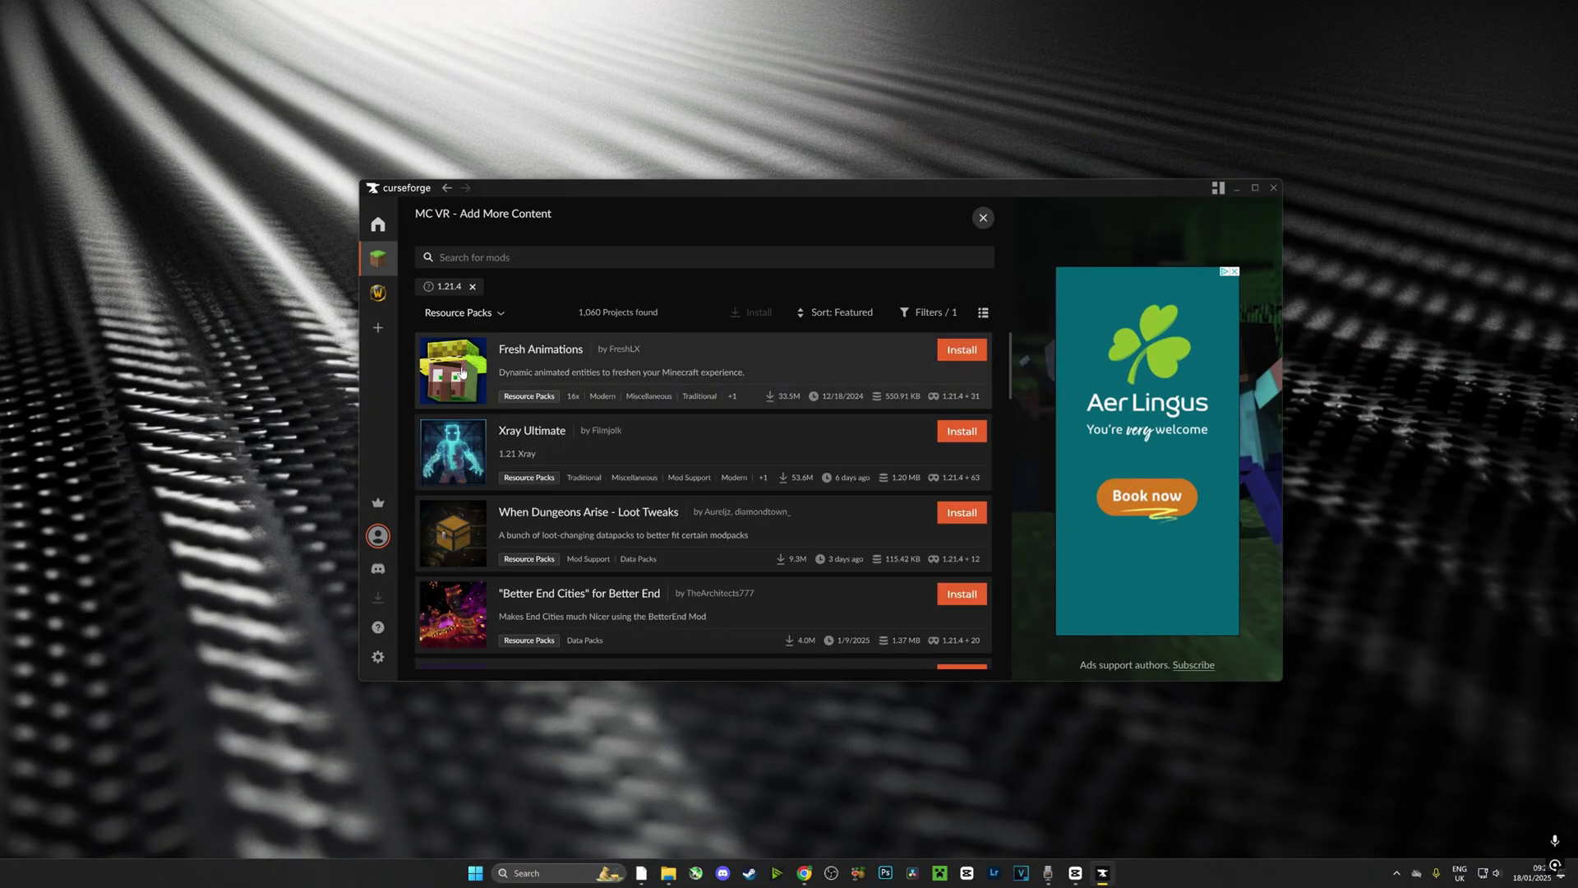
{"action": "left_click", "coordinate": [472, 372]}
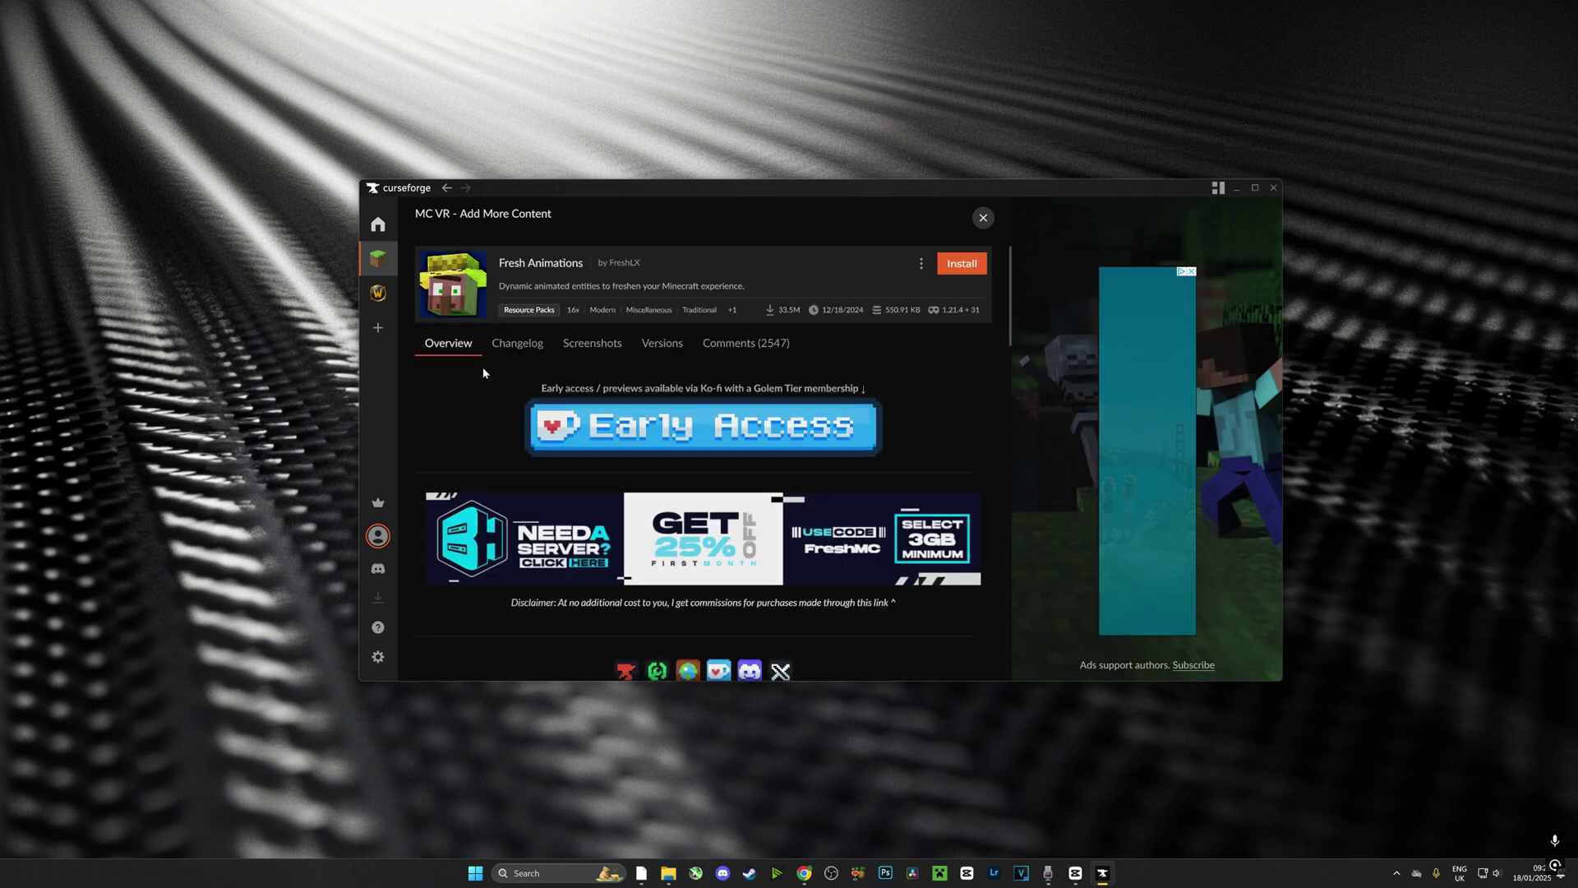
{"action": "scroll", "coordinate": [542, 448], "scroll_direction": "down", "scroll_amount": 7}
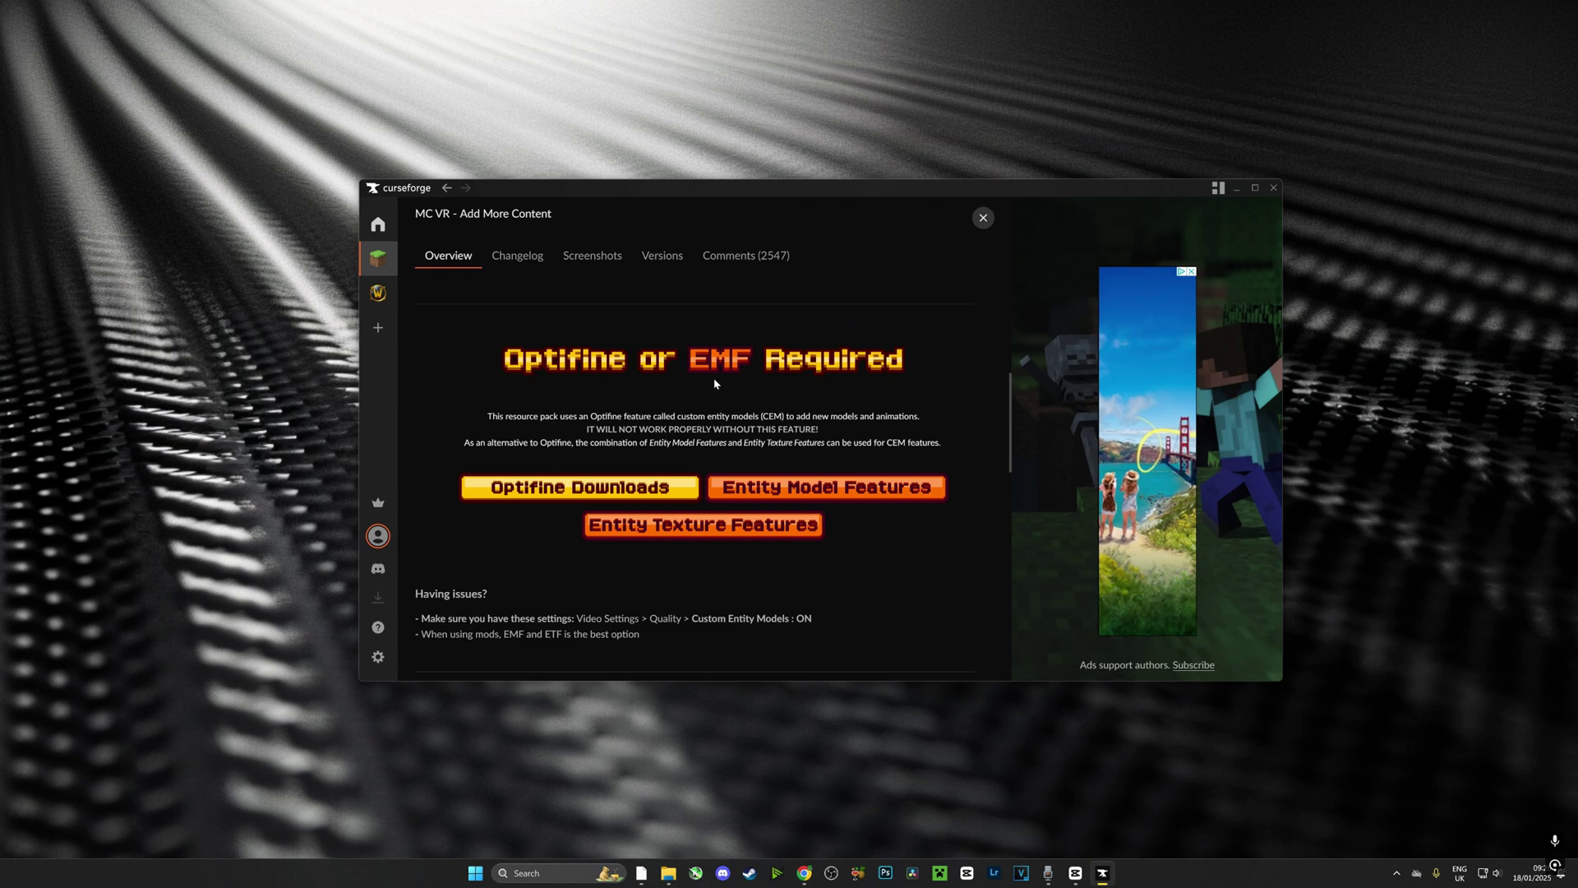
{"action": "scroll", "coordinate": [604, 386], "scroll_direction": "down", "scroll_amount": 3}
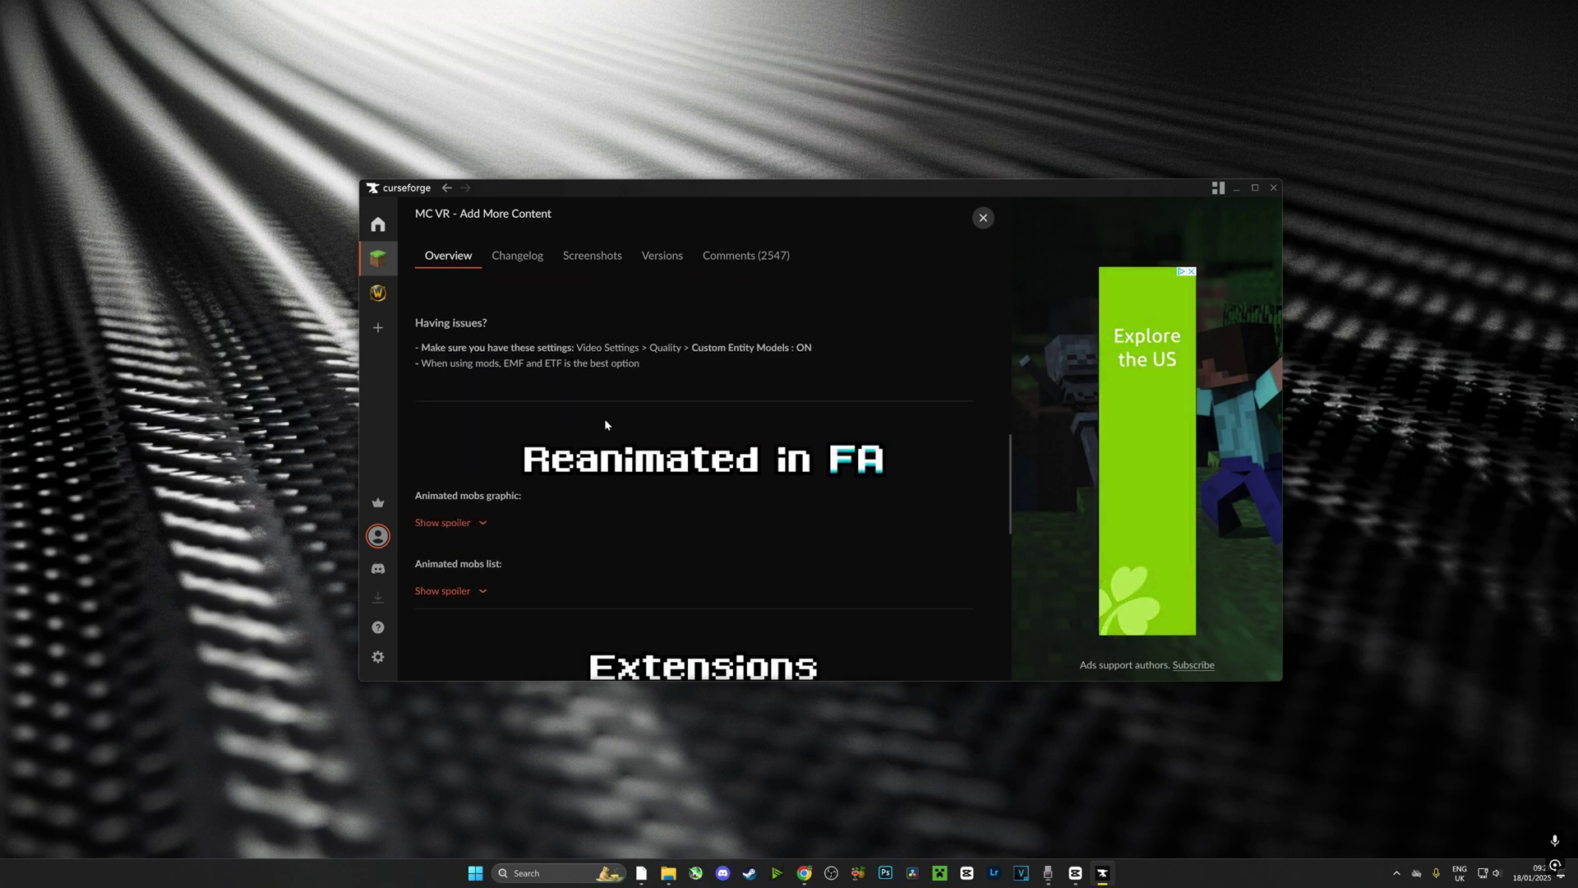
{"action": "scroll", "coordinate": [609, 435], "scroll_direction": "down", "scroll_amount": 5}
{"action": "scroll", "coordinate": [628, 489], "scroll_direction": "up", "scroll_amount": 6}
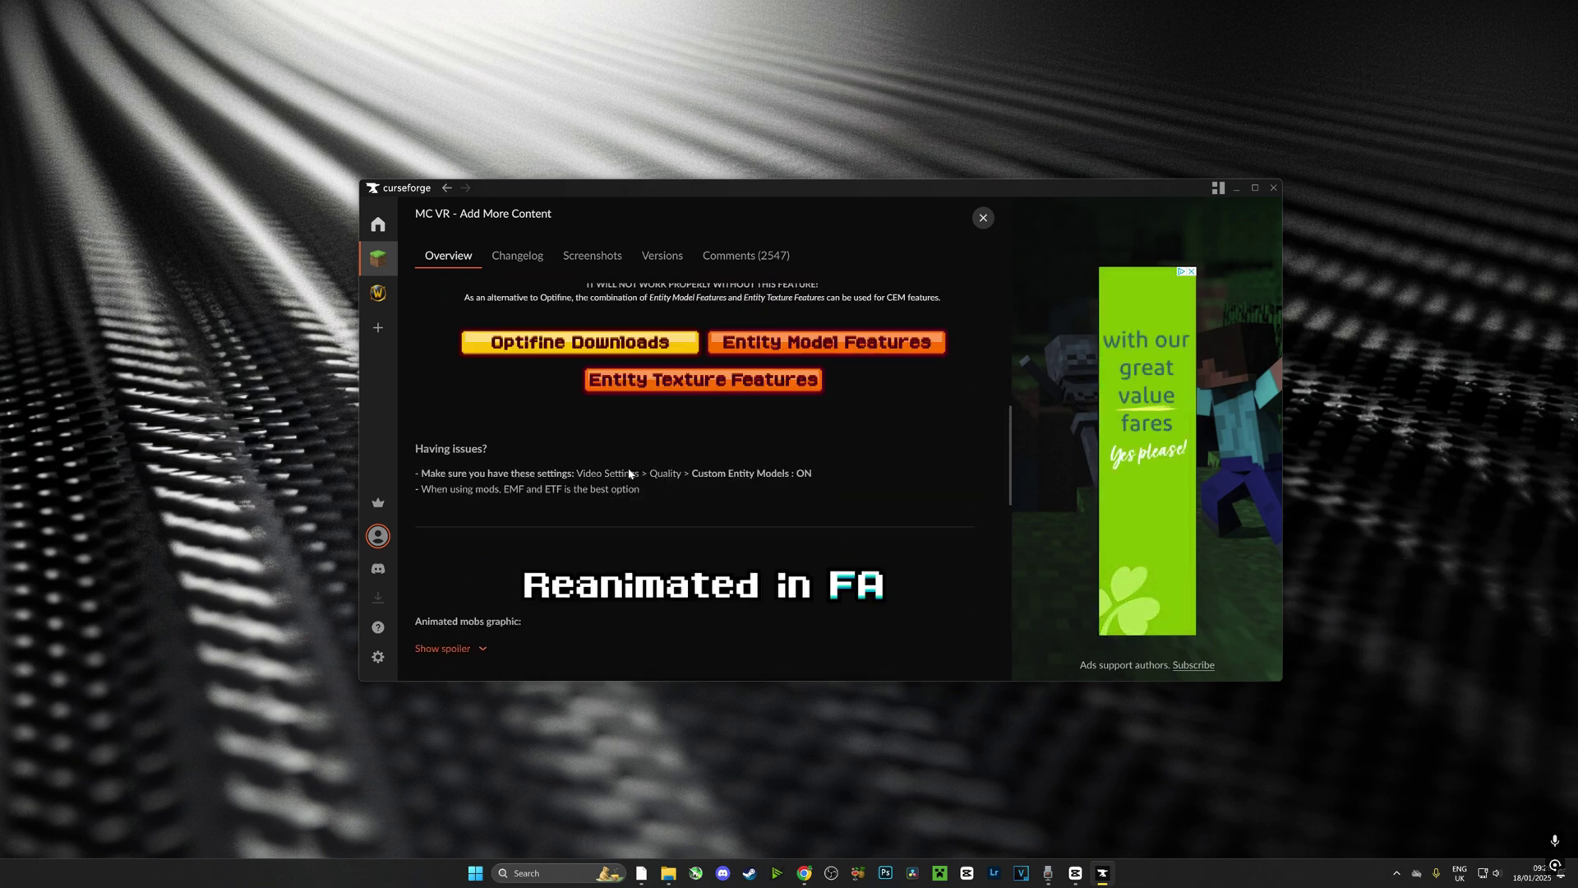
{"action": "scroll", "coordinate": [629, 475], "scroll_direction": "up", "scroll_amount": 10}
{"action": "left_click", "coordinate": [448, 188]}
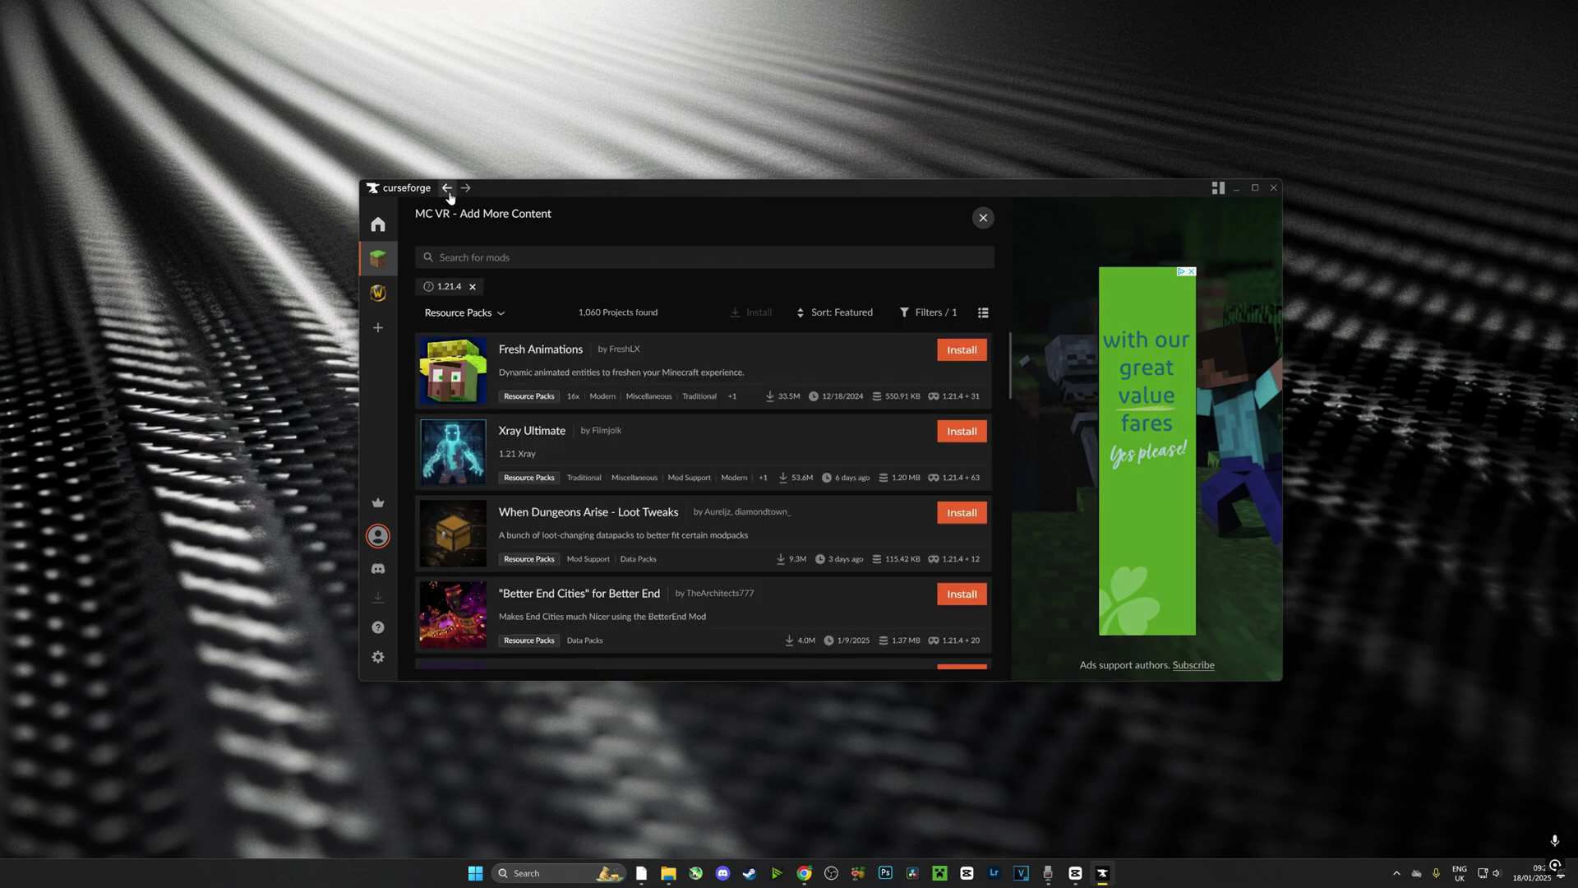
{"action": "scroll", "coordinate": [565, 446], "scroll_direction": "down", "scroll_amount": 10}
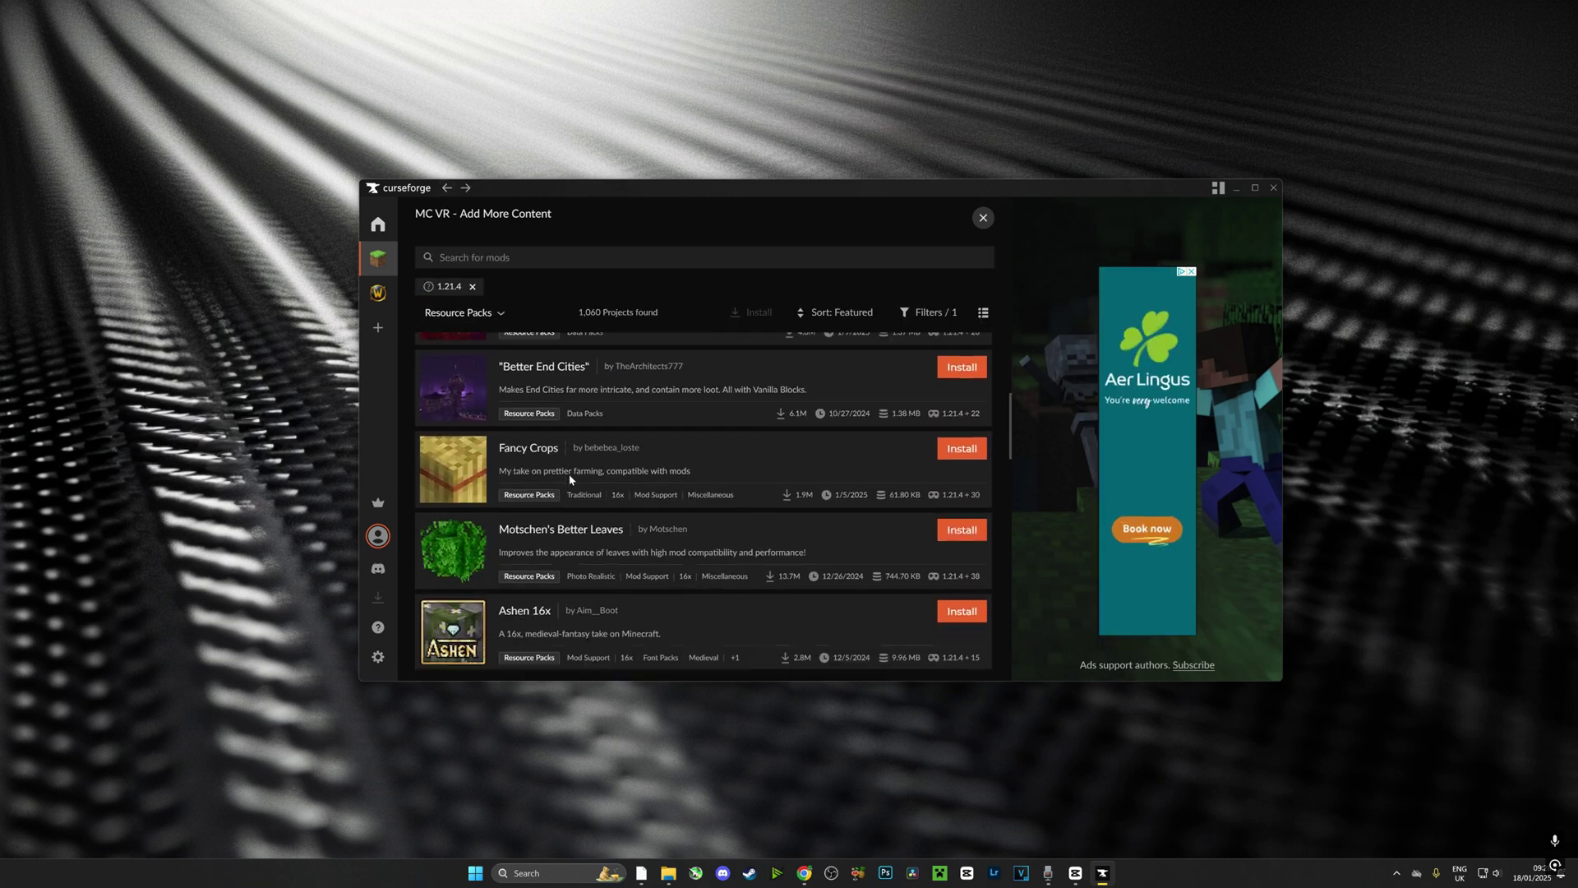
{"action": "scroll", "coordinate": [565, 510], "scroll_direction": "down", "scroll_amount": 8}
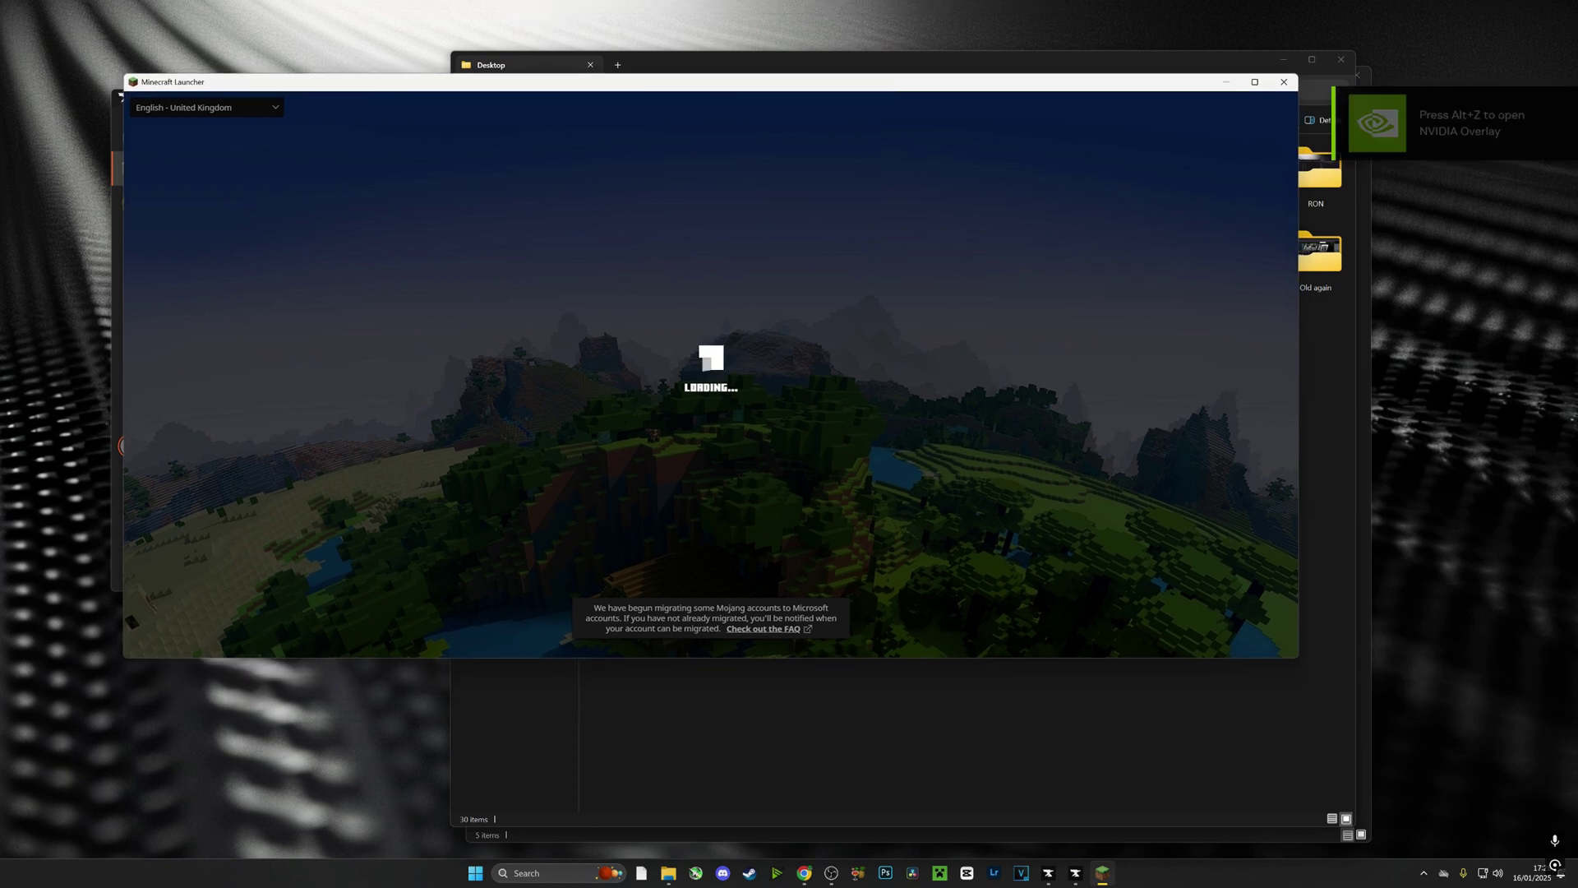
Start the MC VR profile from the Minecraft Launcher, accepting the modified-installation warning, and minimize the CurseForge Game Dashboard
{"action": "left_click_drag", "start_coordinate": [875, 304], "coordinate": [1130, 325]}
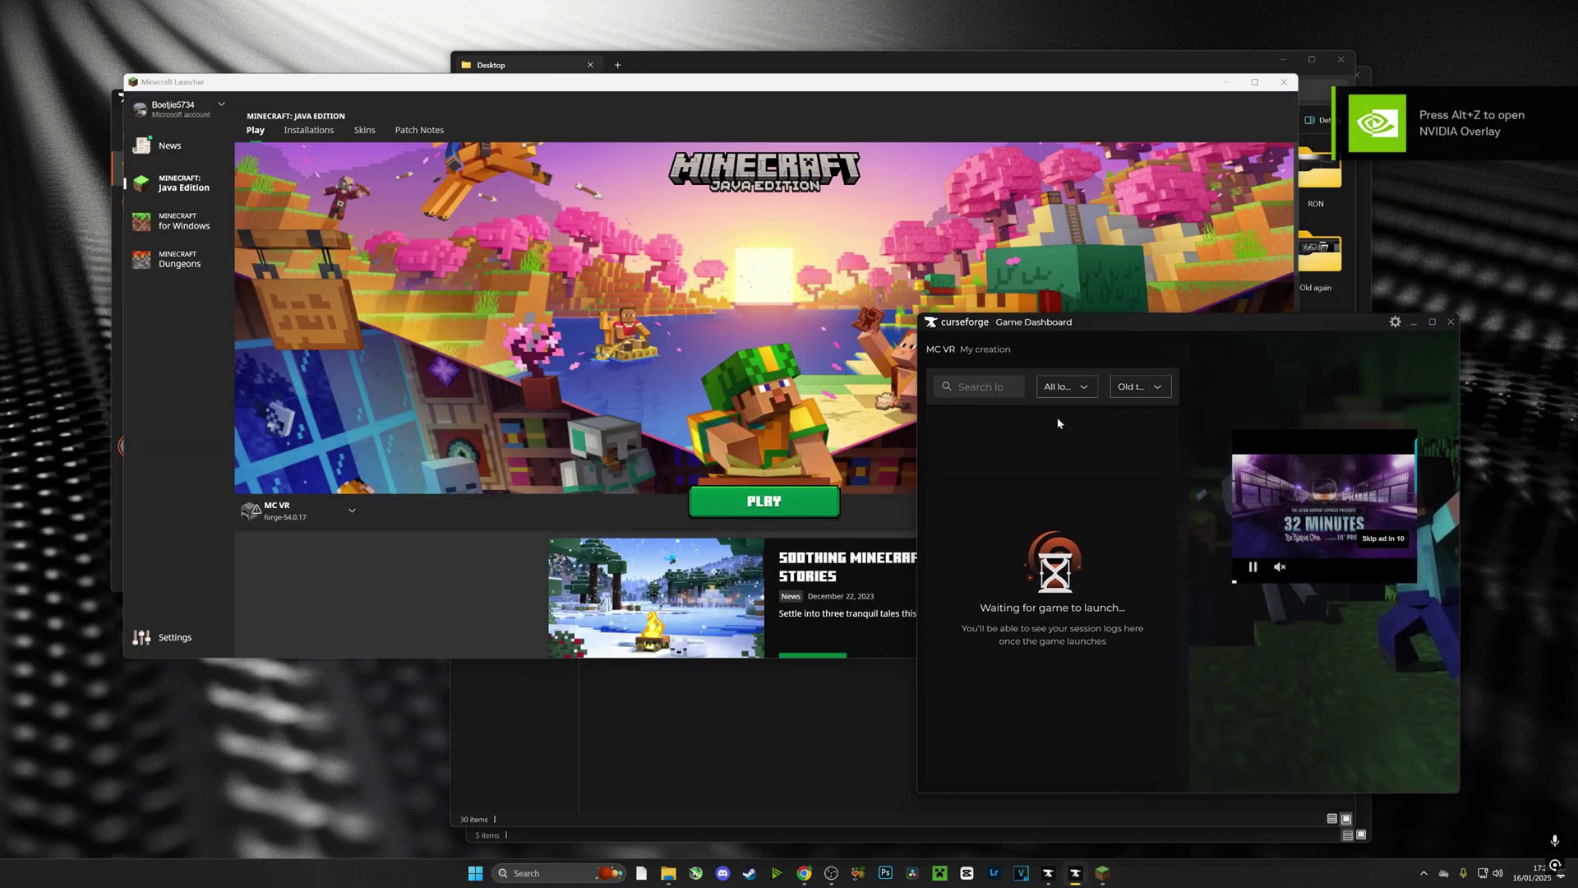
{"action": "left_click", "coordinate": [791, 518]}
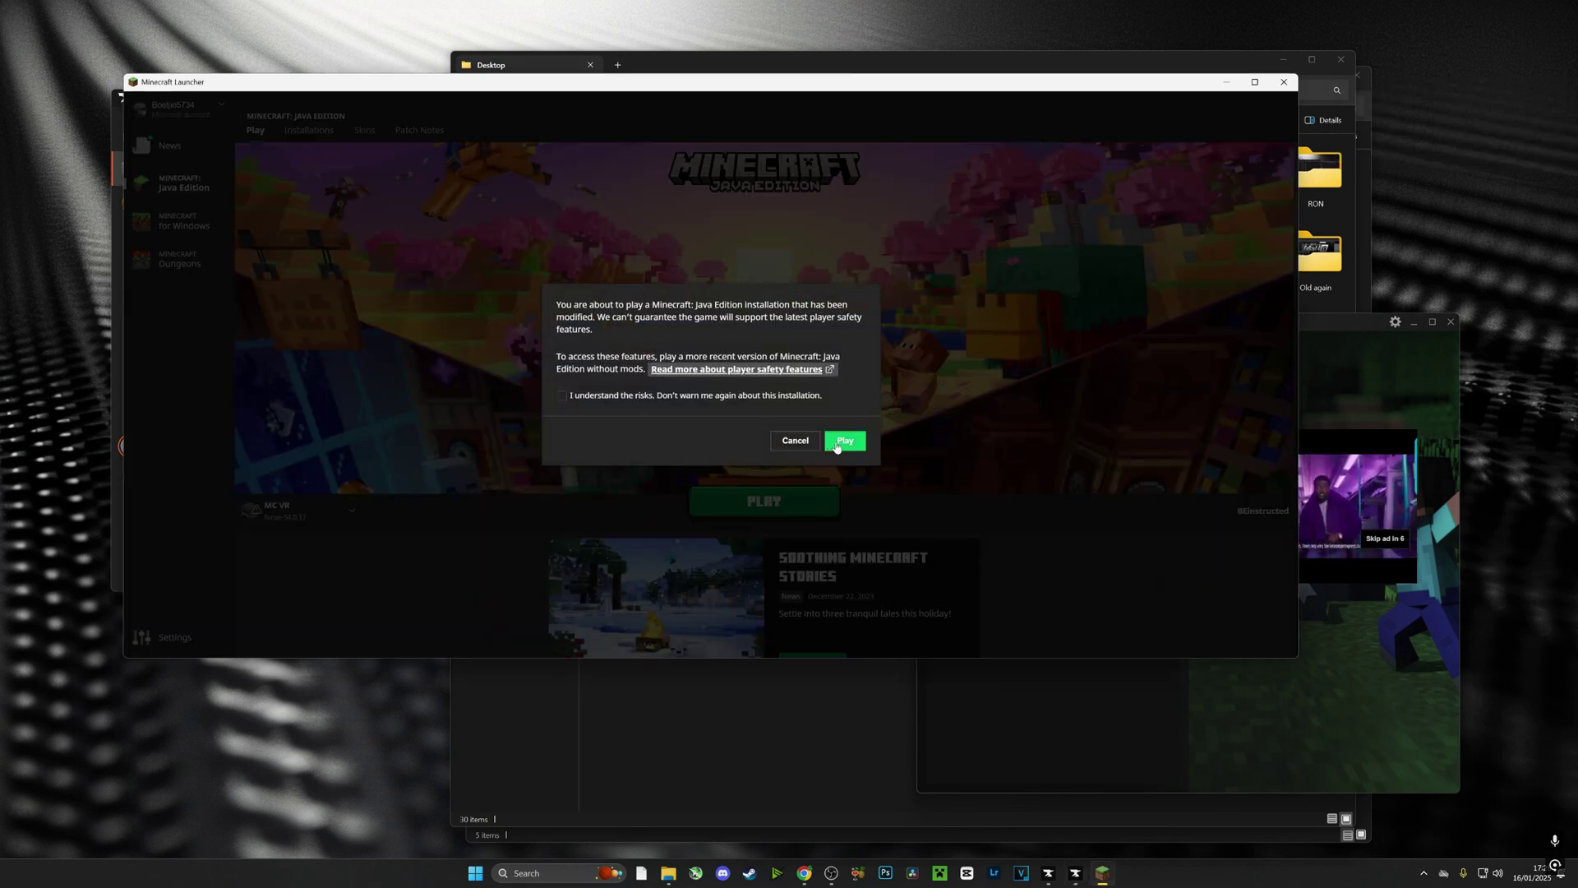
{"action": "left_click", "coordinate": [840, 443]}
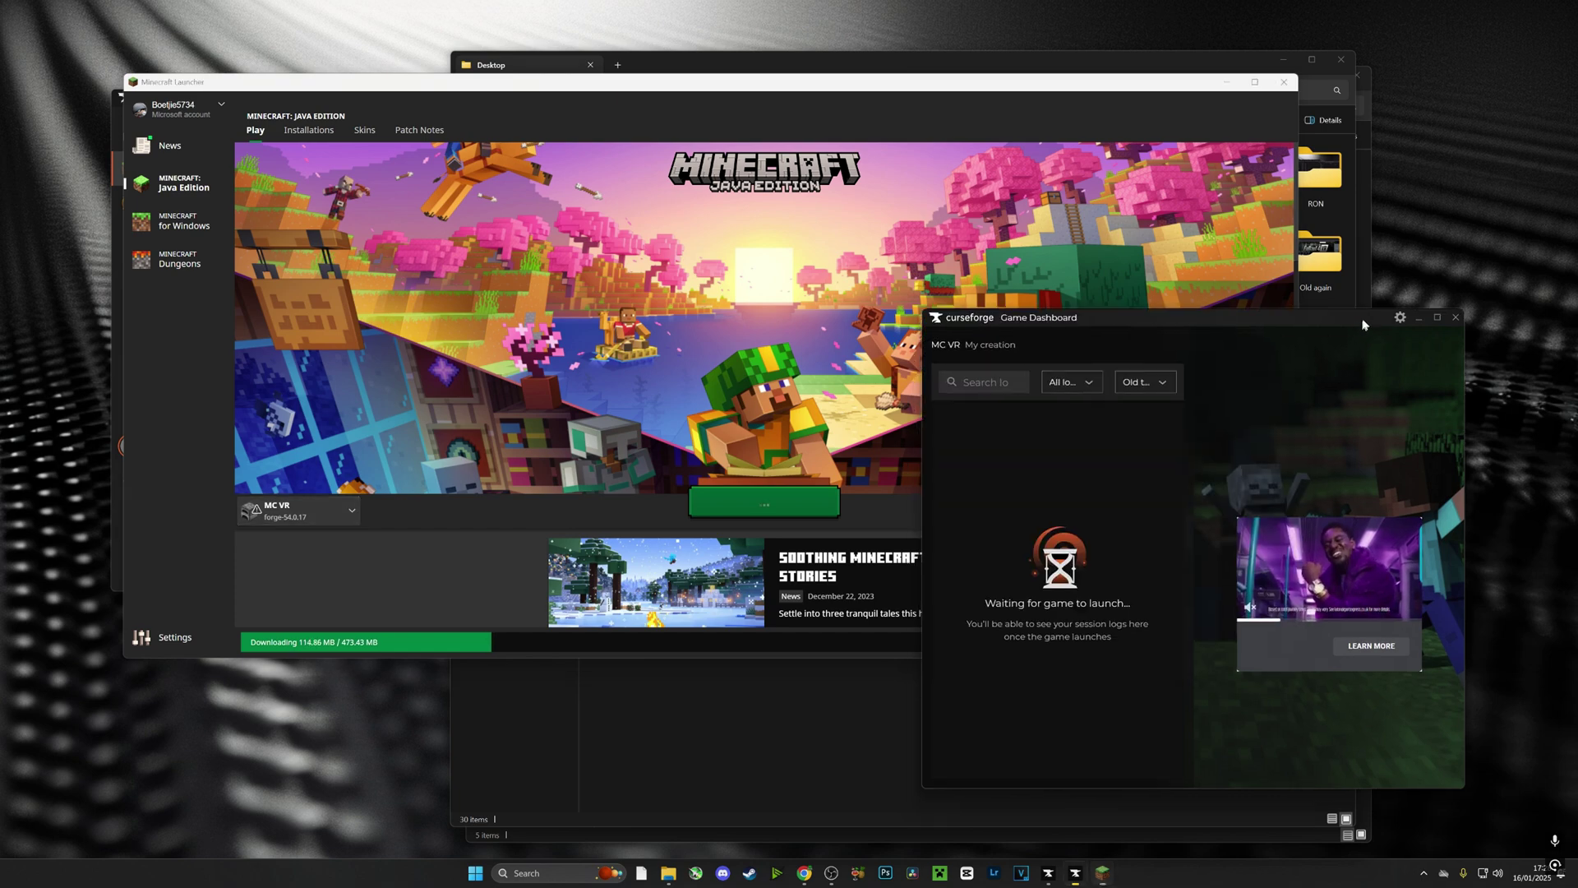
{"action": "left_click_drag", "start_coordinate": [1356, 322], "coordinate": [1388, 284]}
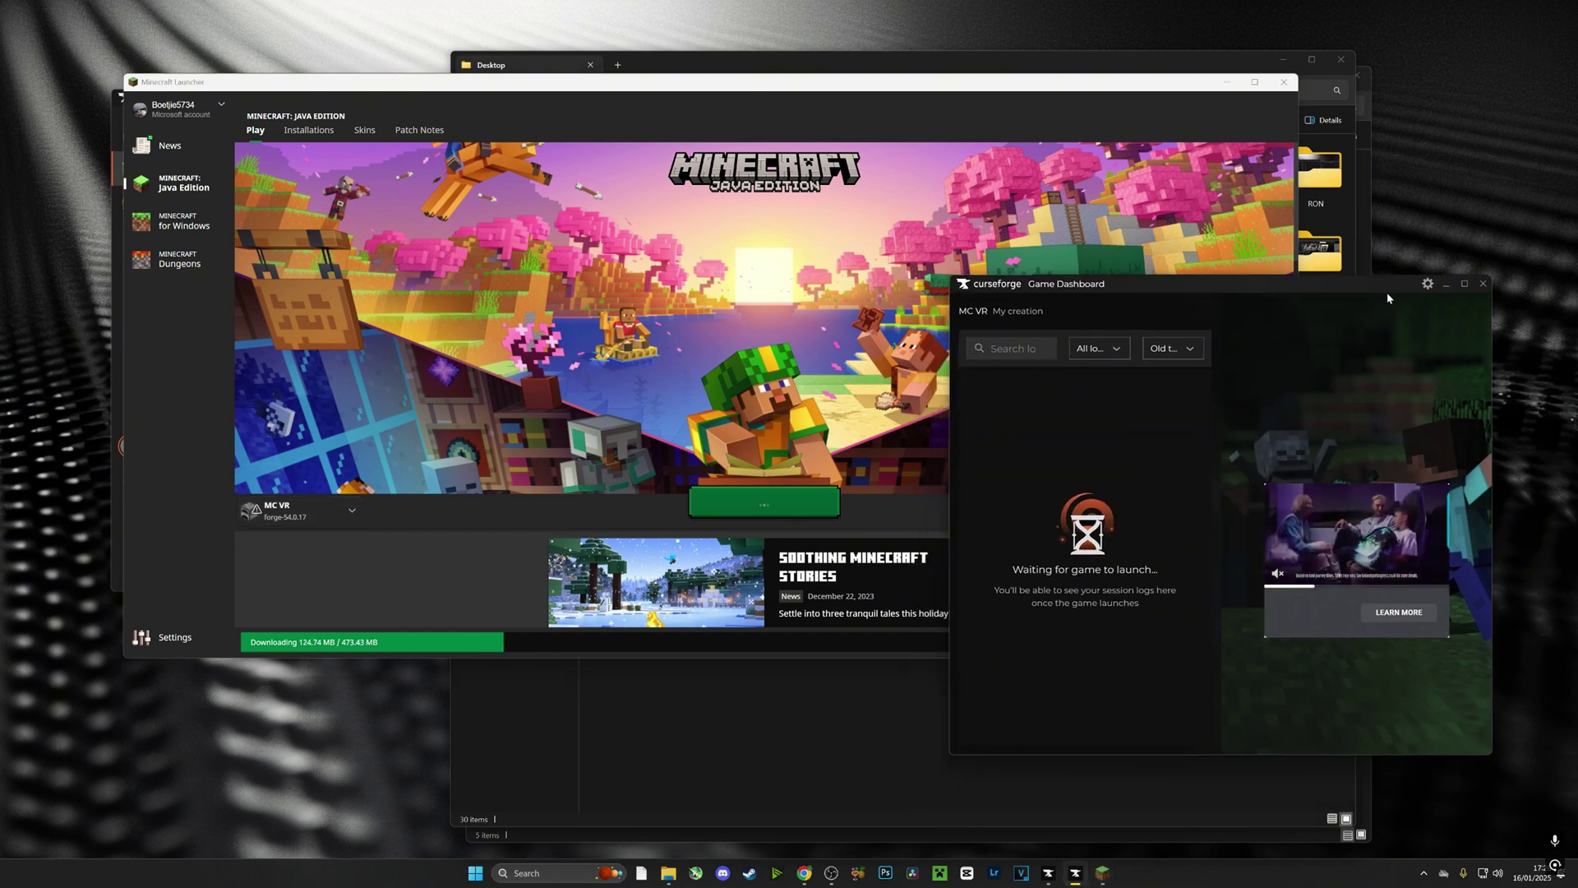
{"action": "left_click", "coordinate": [1447, 287]}
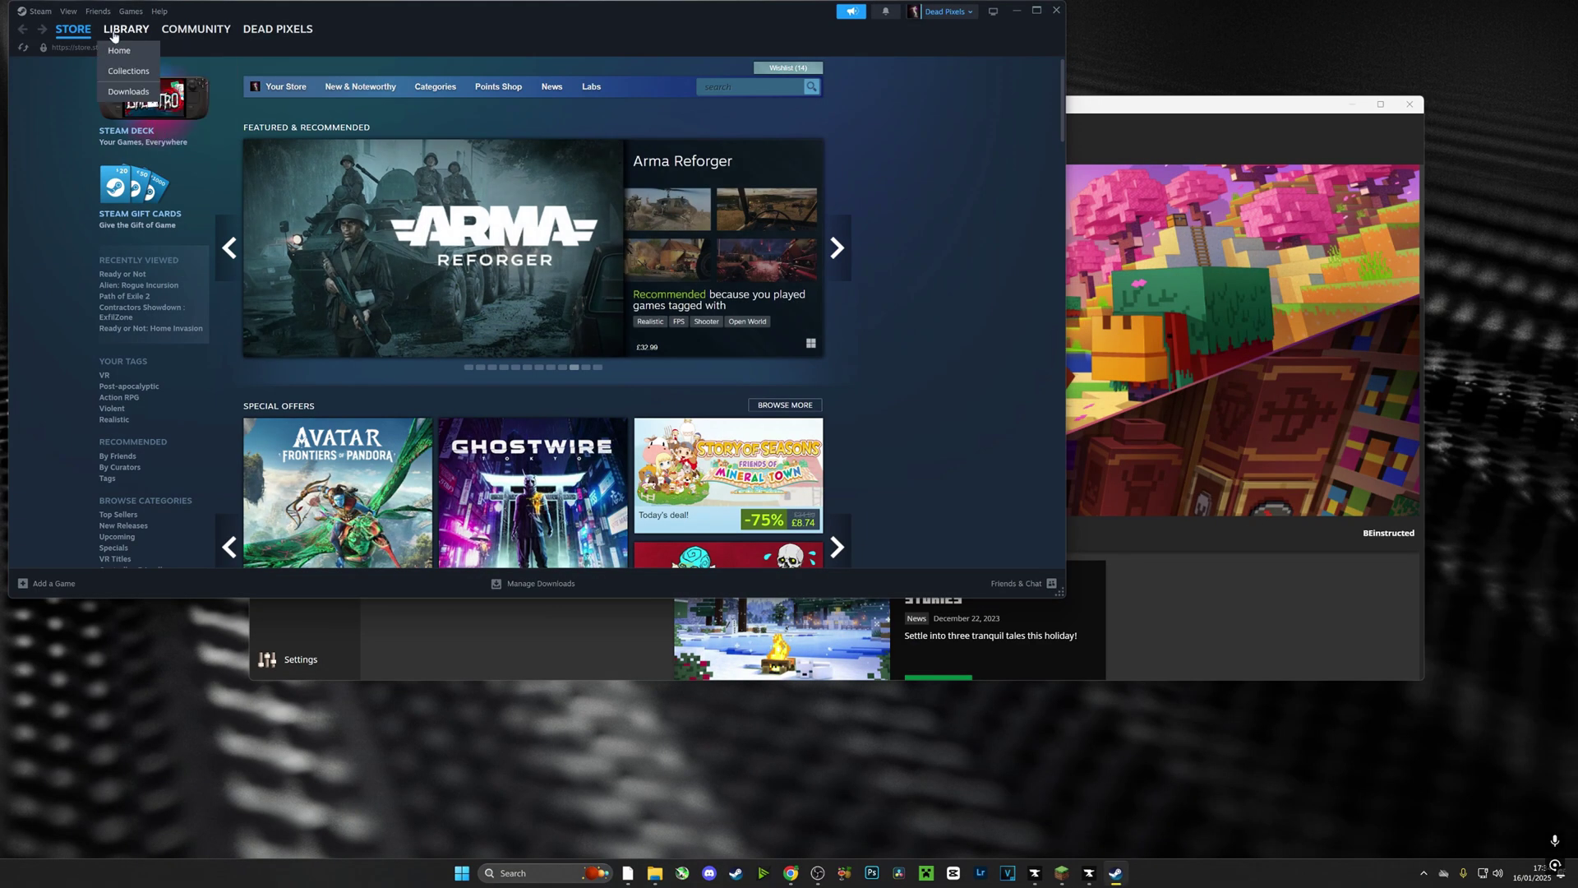
Launch SteamVR from the Steam library and minimize the Steam window
{"action": "left_click", "coordinate": [114, 34]}
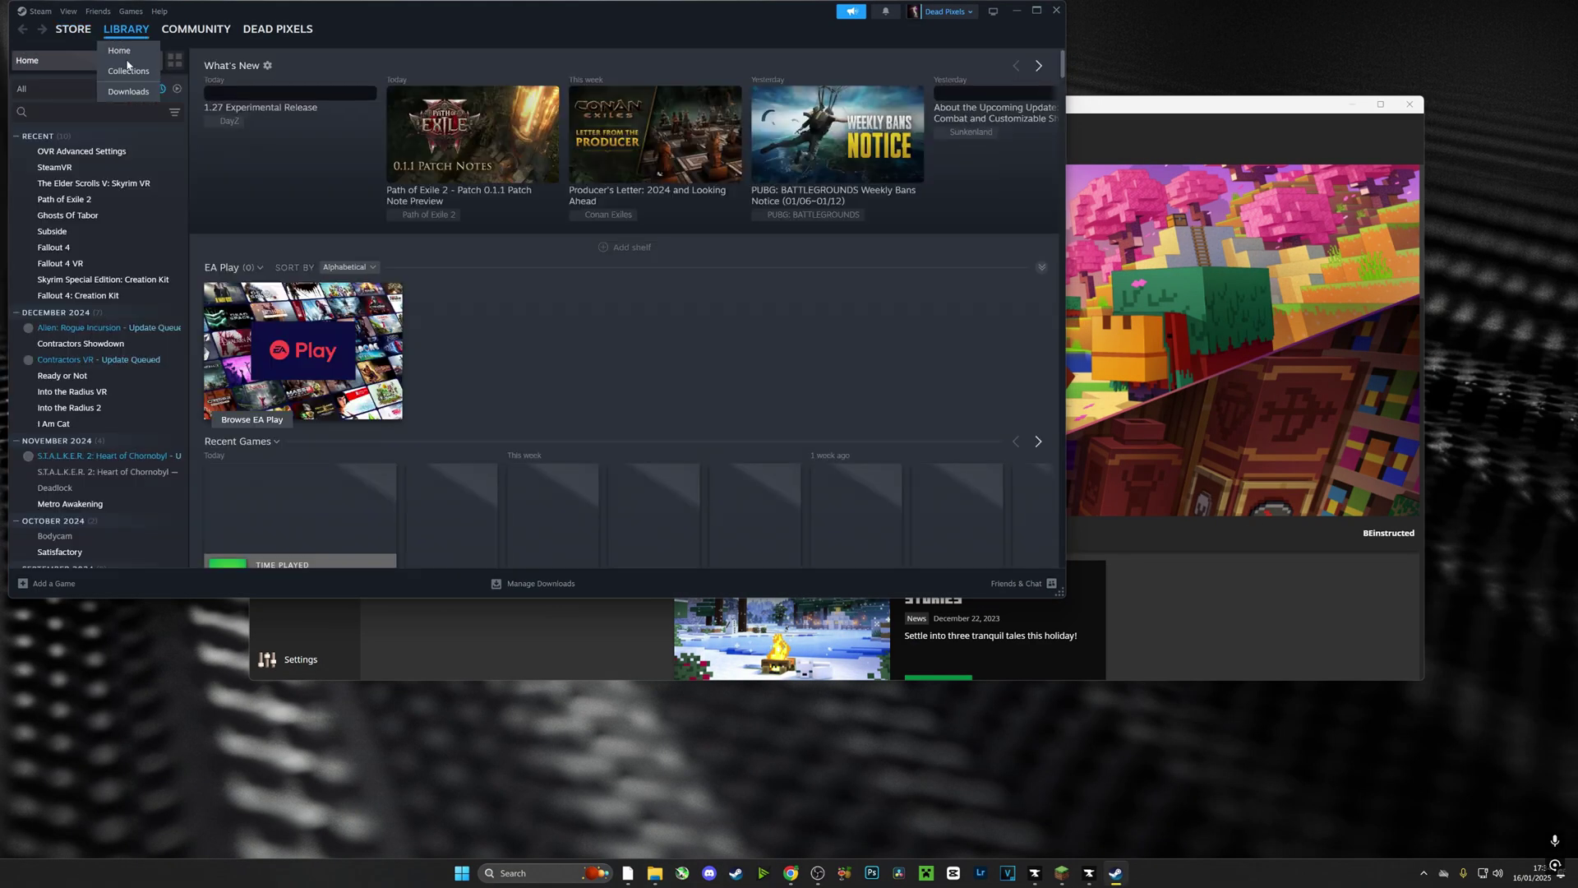
{"action": "left_click", "coordinate": [444, 510]}
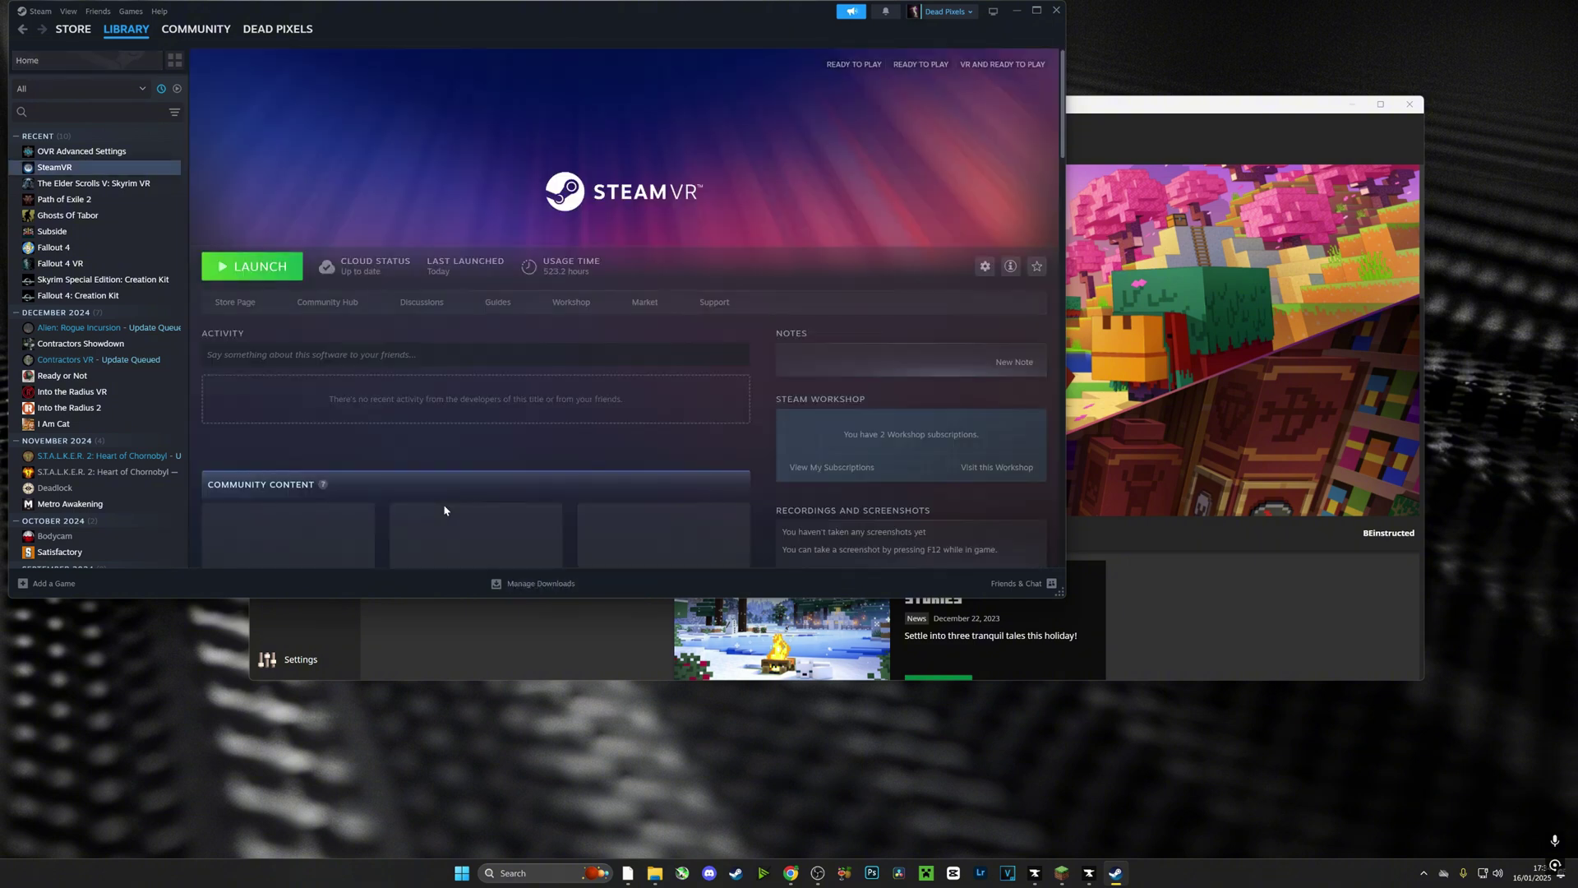
{"action": "left_click", "coordinate": [252, 265]}
{"action": "left_click", "coordinate": [1016, 11]}
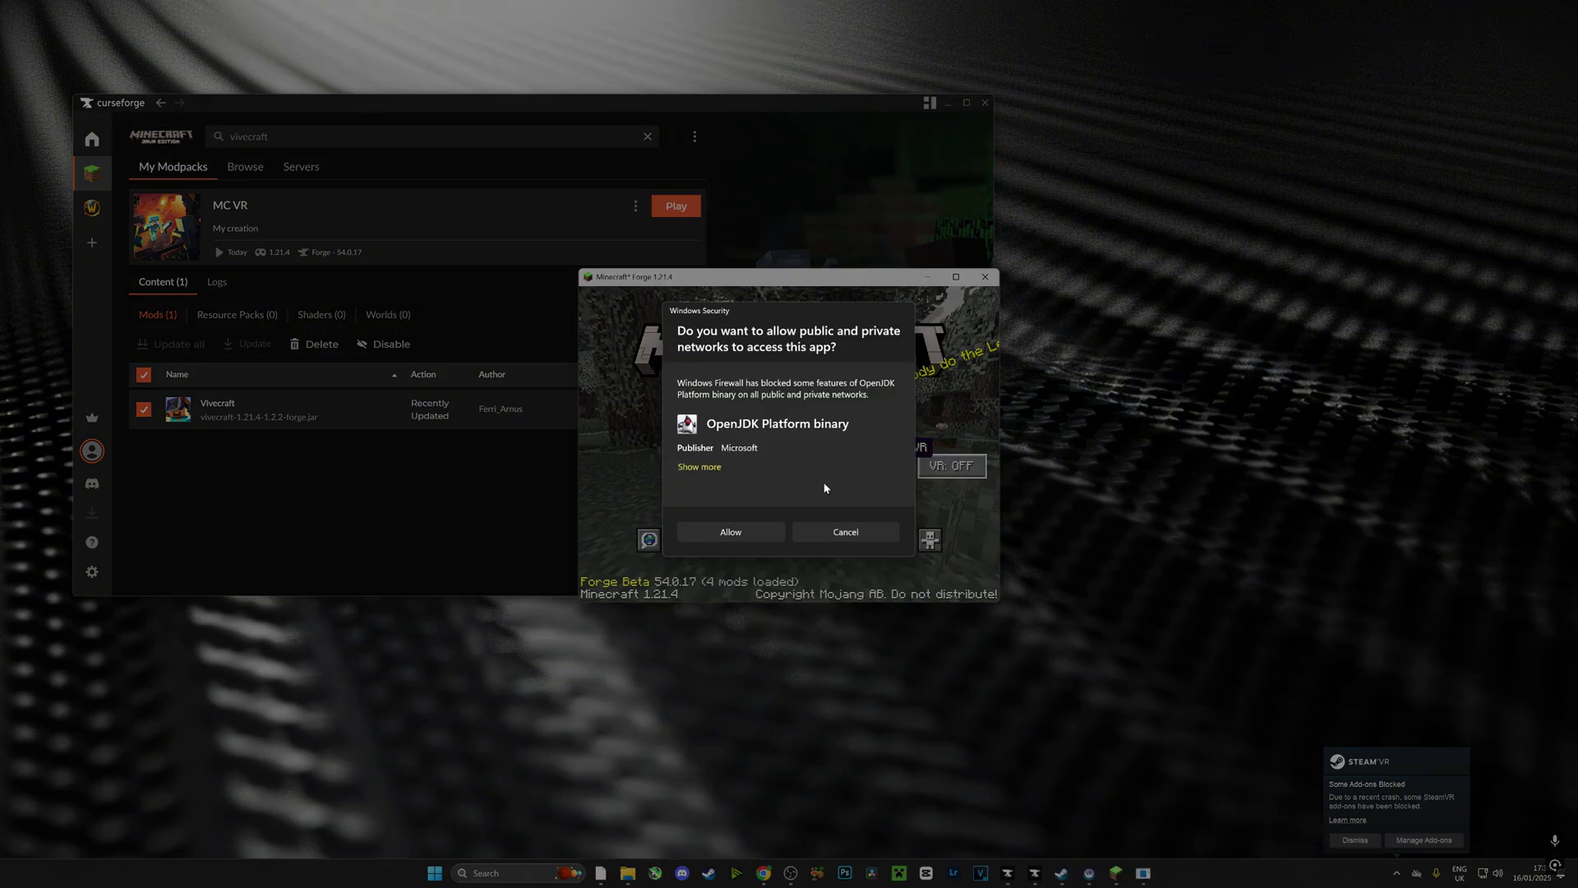
Allow OpenJDK Platform binary through Windows Firewall and maximize the Minecraft Forge 1.21.4 window to try its main menu in VR
{"action": "left_click", "coordinate": [723, 531]}
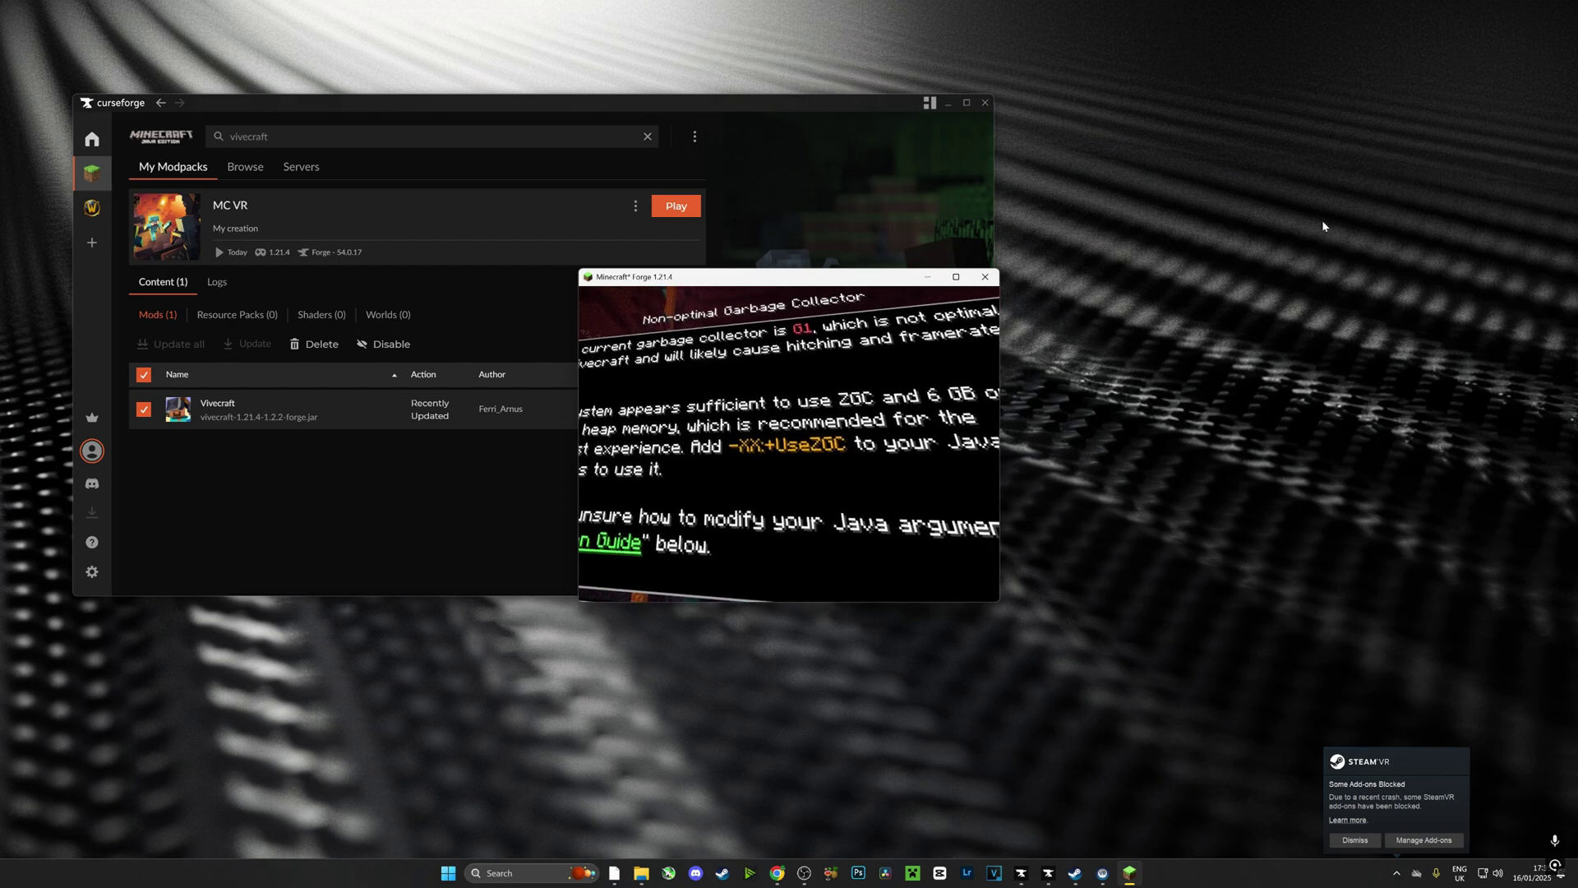
{"action": "left_click", "coordinate": [955, 278]}
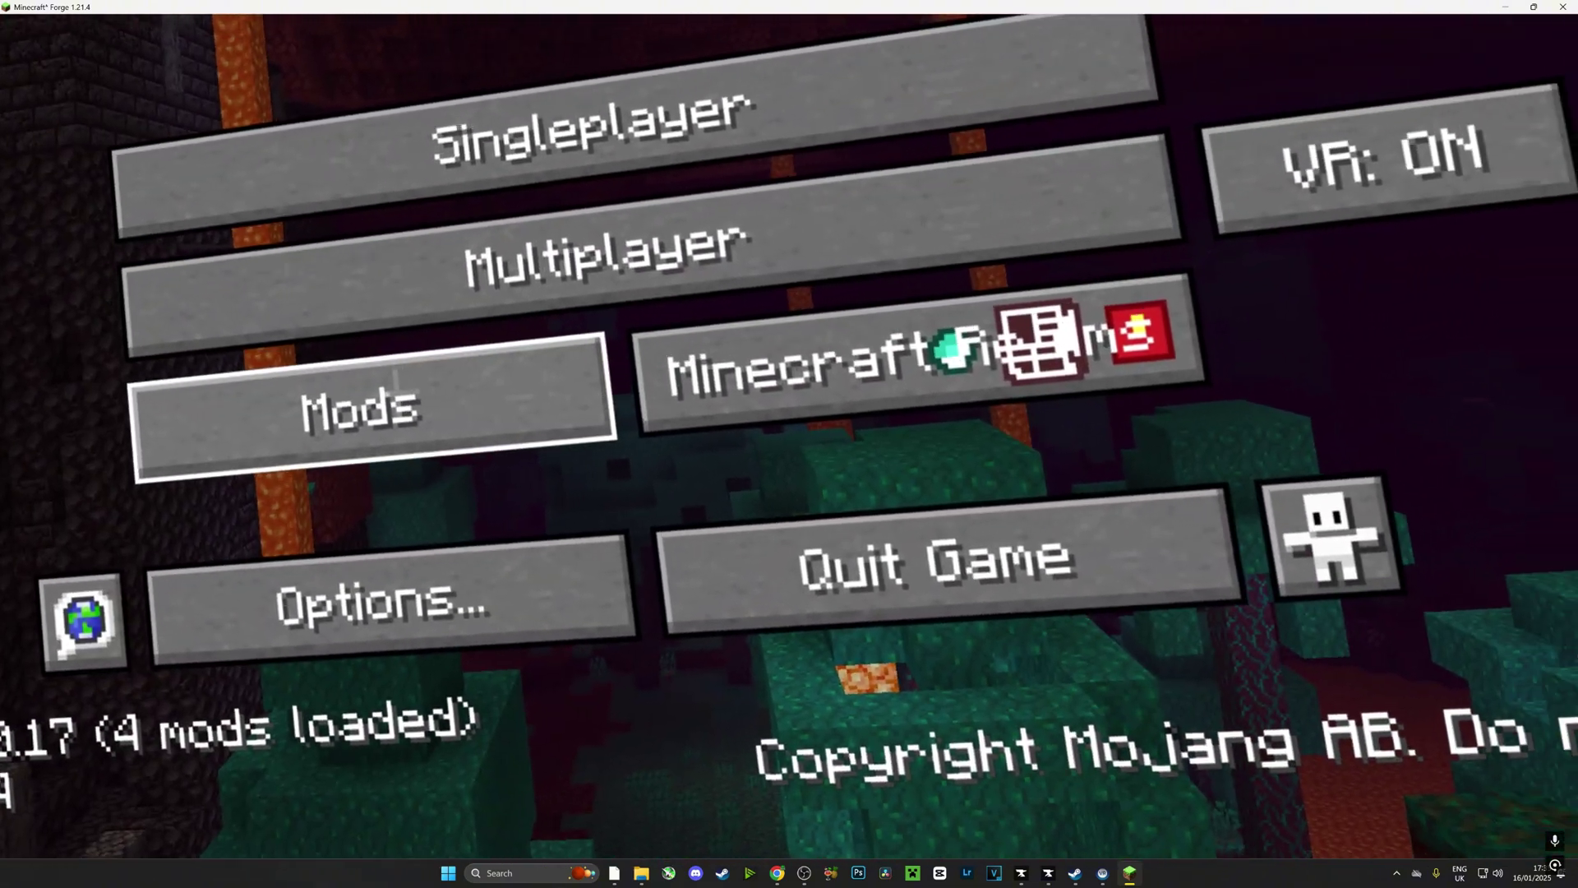
{"action": "left_click", "coordinate": [395, 380]}
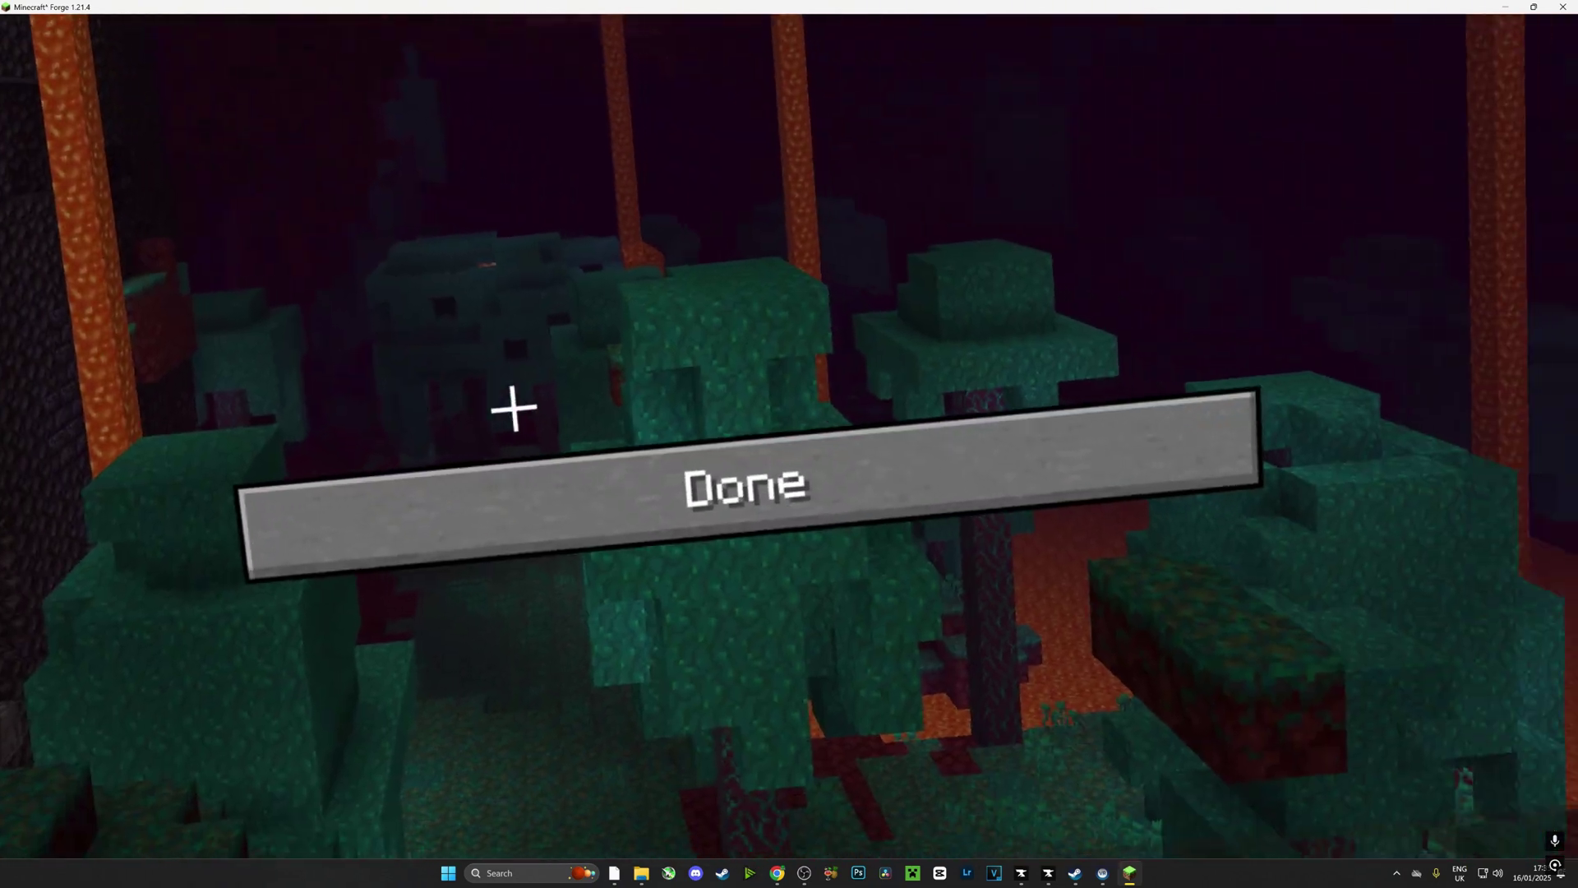
{"action": "left_click", "coordinate": [515, 409]}
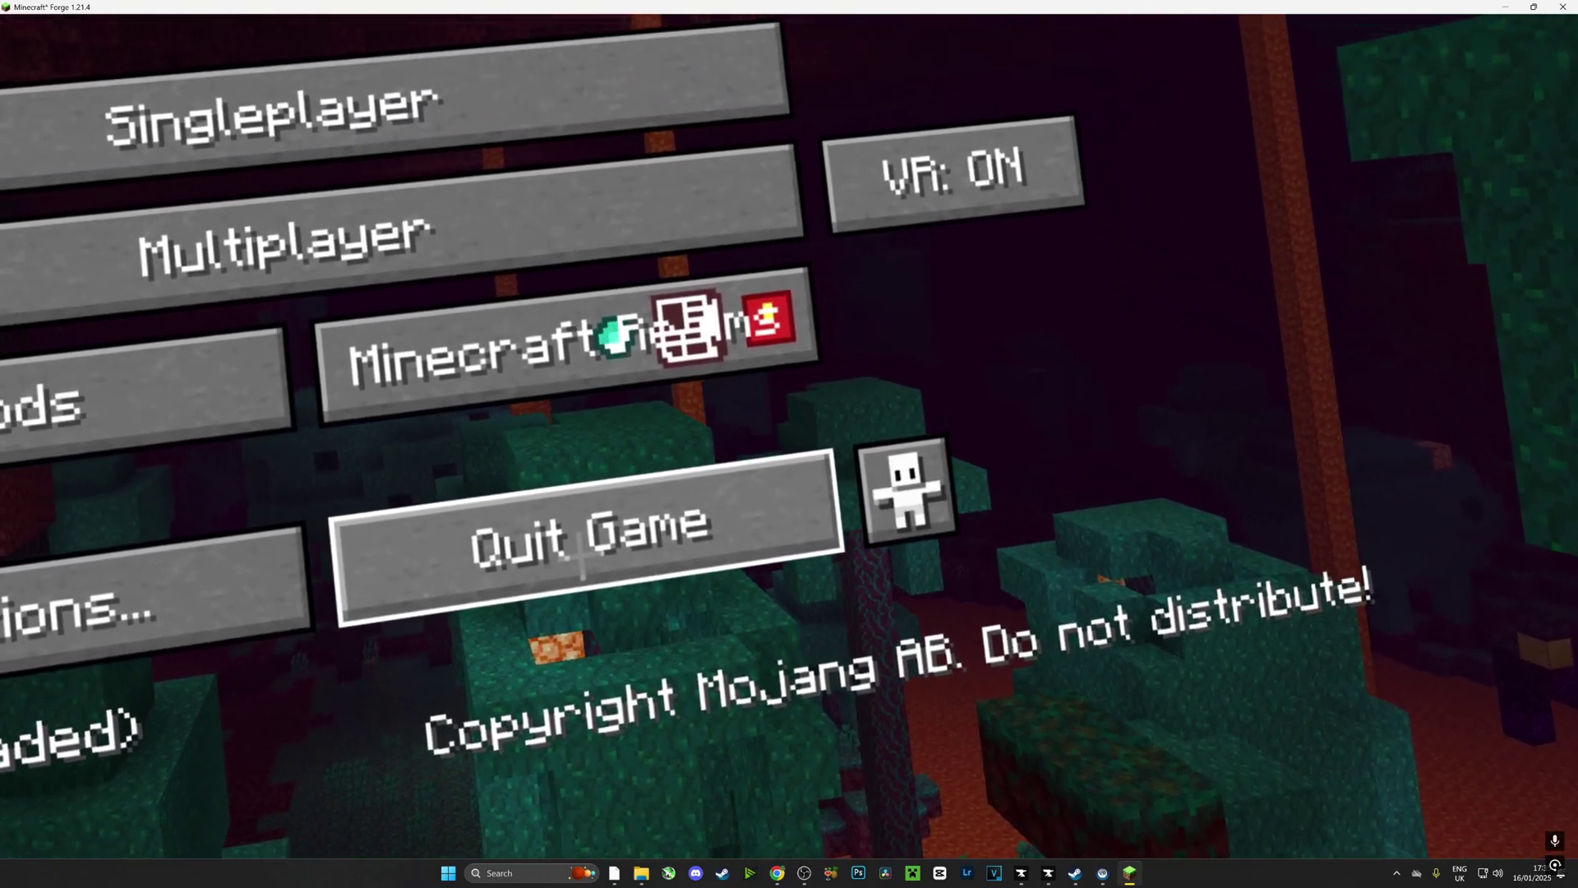